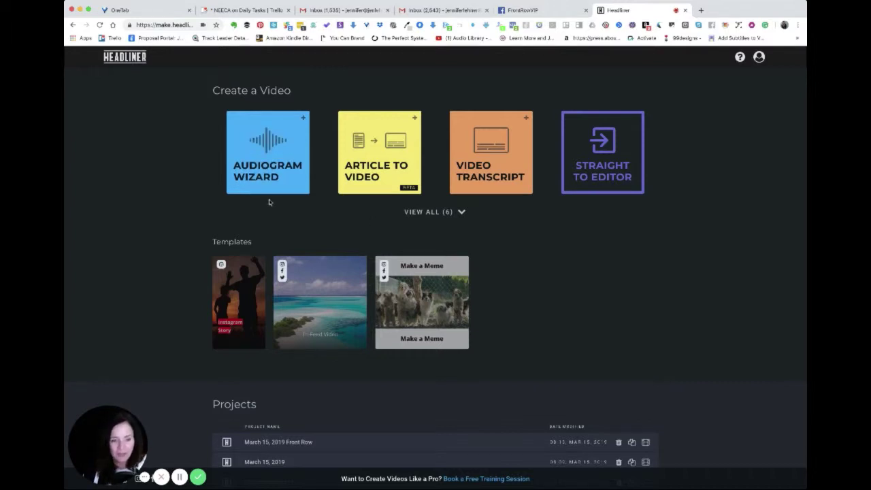
Open the March 15, 2019 Front Row project, then return to the dashboard
{"action": "scroll", "coordinate": [269, 202], "scroll_direction": "down", "scroll_amount": 3}
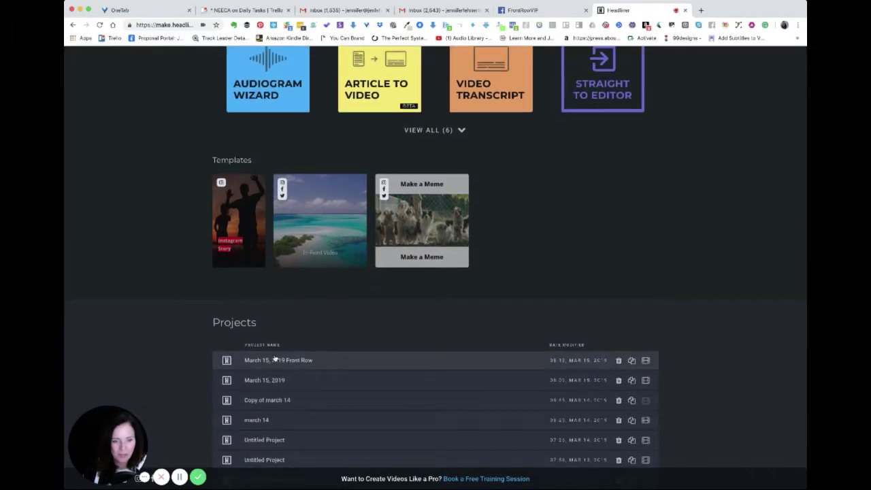
{"action": "left_click", "coordinate": [275, 360]}
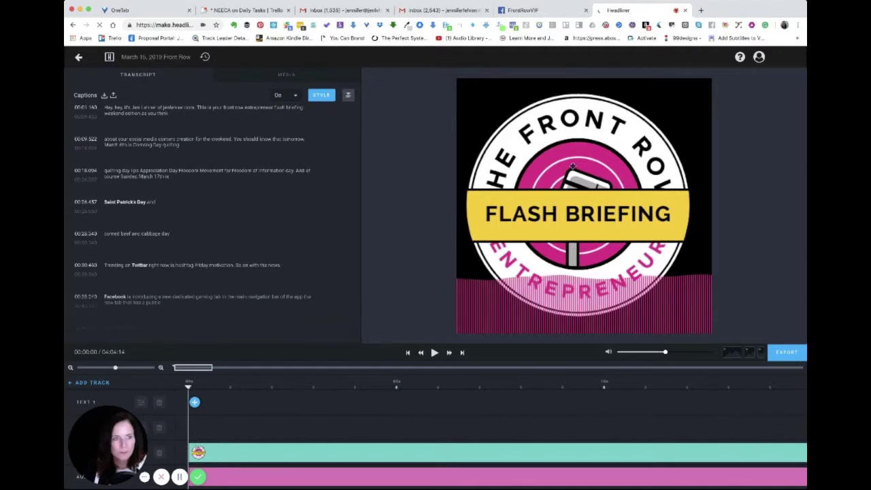
{"action": "left_click", "coordinate": [79, 57]}
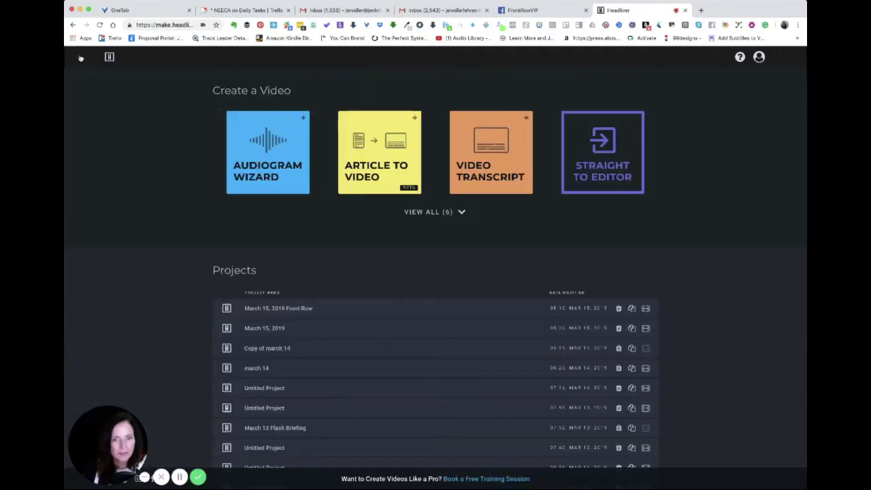
{"action": "scroll", "coordinate": [203, 355], "scroll_direction": "down", "scroll_amount": 1}
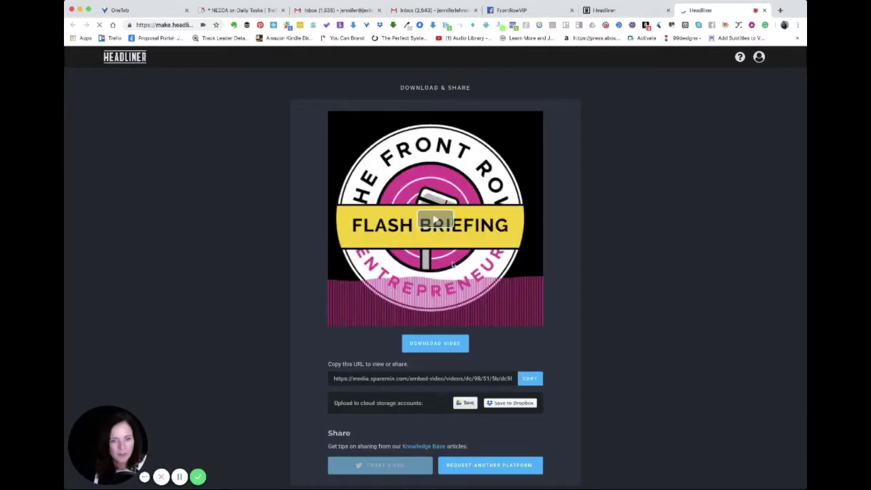
Play and pause the Front Row preview twice to check the captions, then download it
{"action": "left_click", "coordinate": [435, 221]}
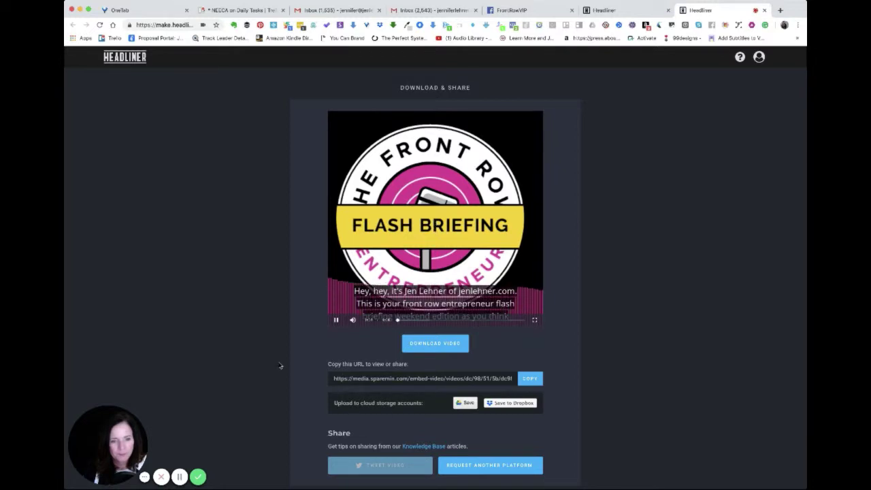
{"action": "left_click", "coordinate": [335, 320]}
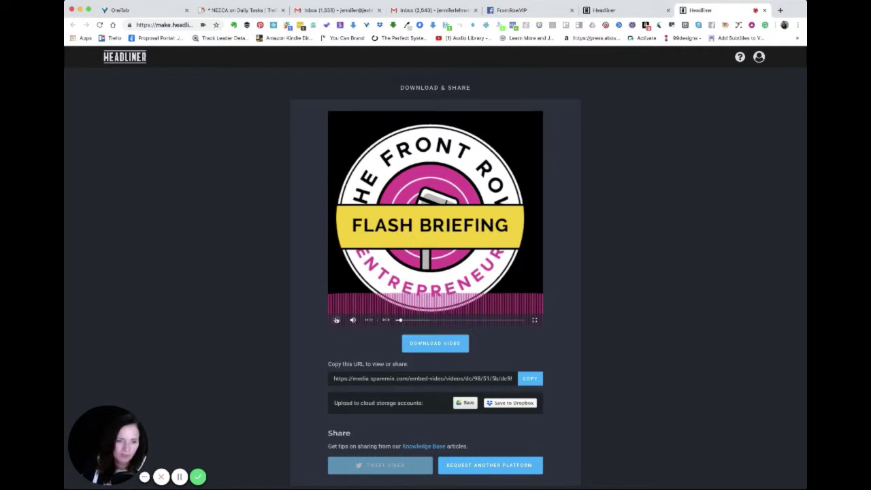
{"action": "left_click", "coordinate": [336, 320]}
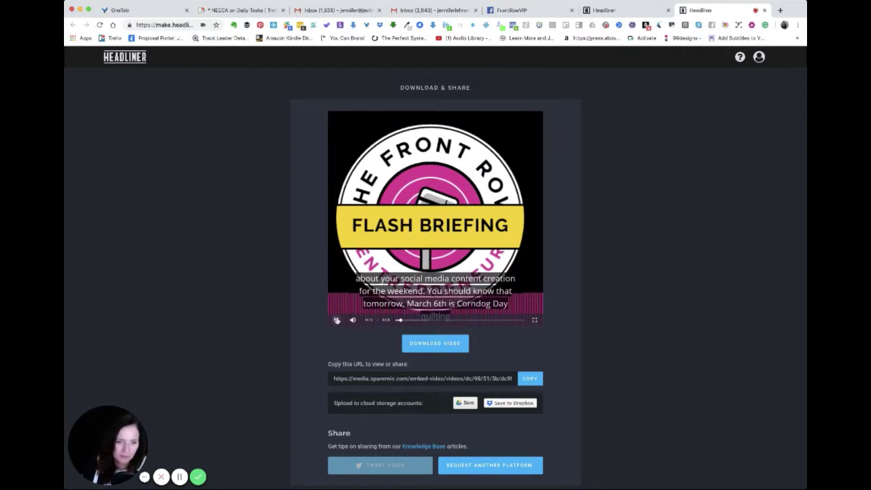
{"action": "left_click", "coordinate": [337, 320]}
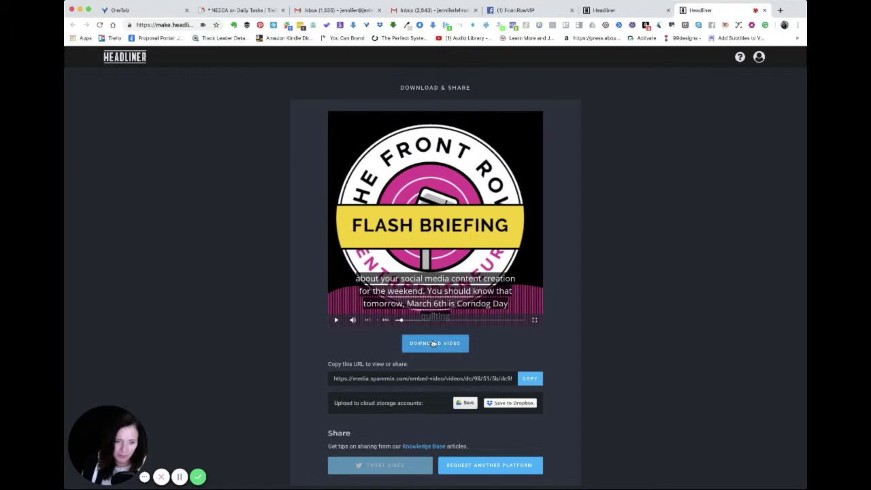
{"action": "left_click", "coordinate": [433, 343]}
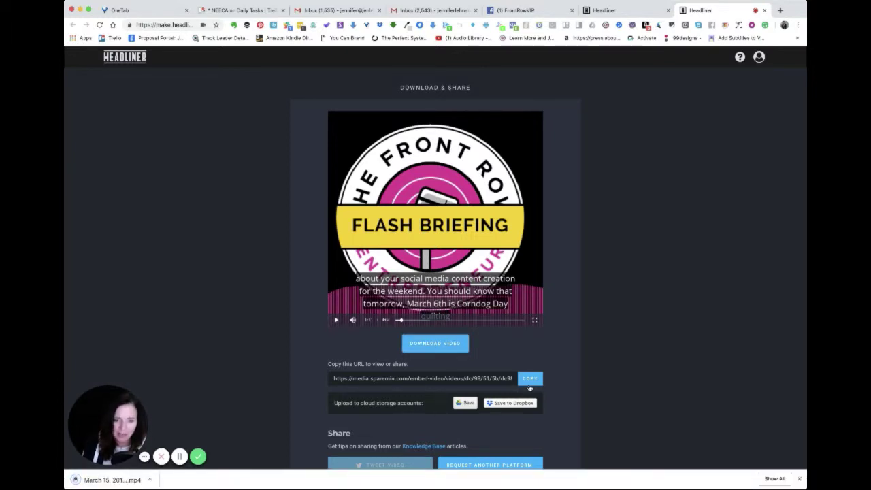
Copy the finished Front Row video's share link
{"action": "left_click", "coordinate": [527, 381]}
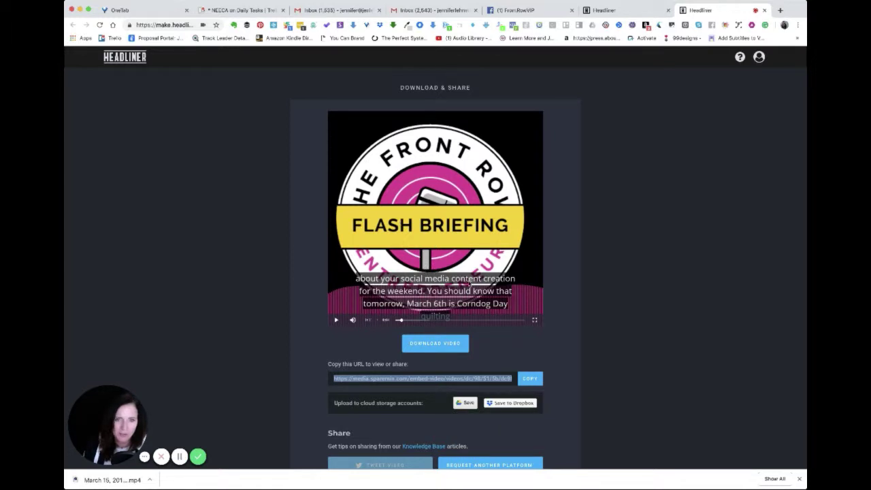
Load the copied share link in a new Chrome tab, pause the video, and return to Headliner
{"action": "left_click", "coordinate": [781, 10]}
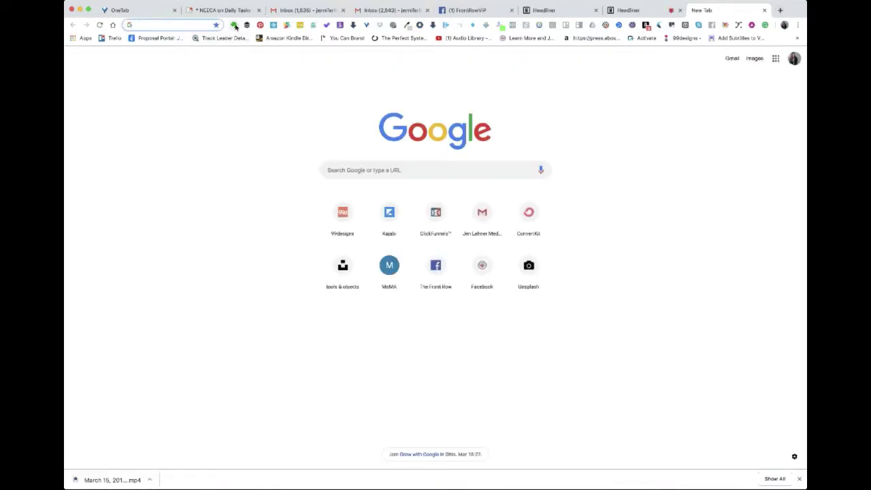
{"action": "key", "text": "ctrl+v"}
{"action": "key", "text": "Return"}
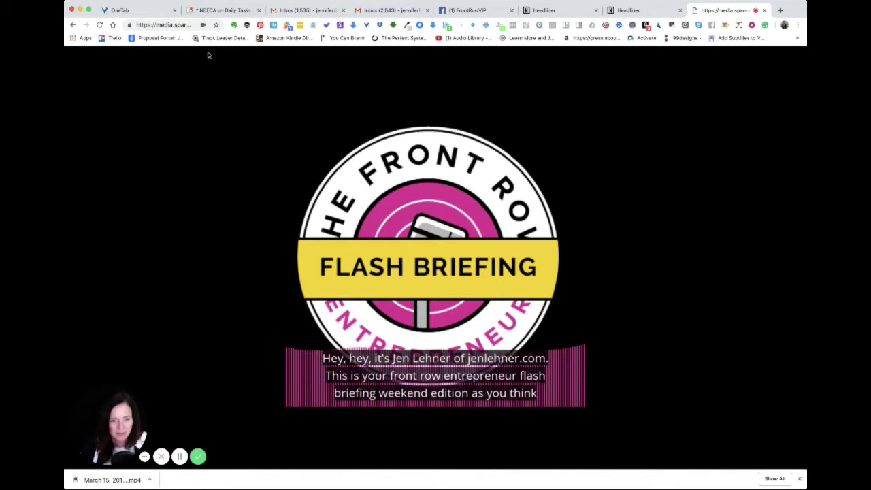
{"action": "left_click", "coordinate": [296, 388]}
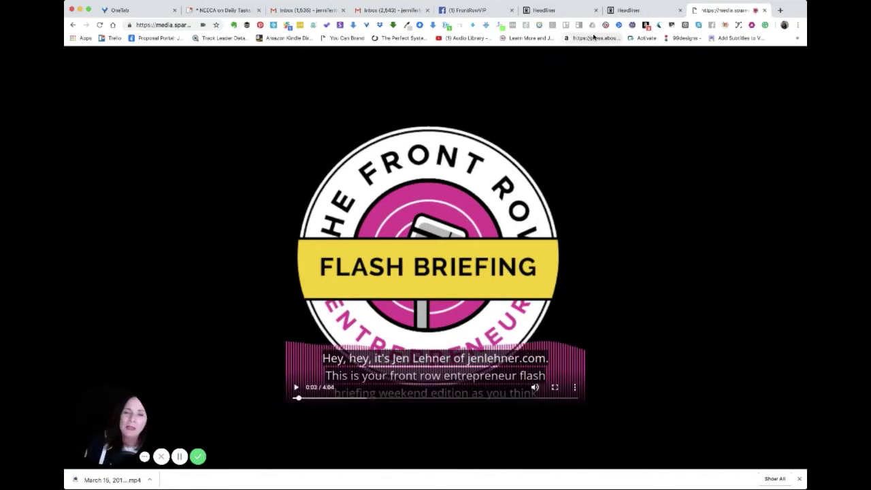
{"action": "left_click", "coordinate": [617, 12]}
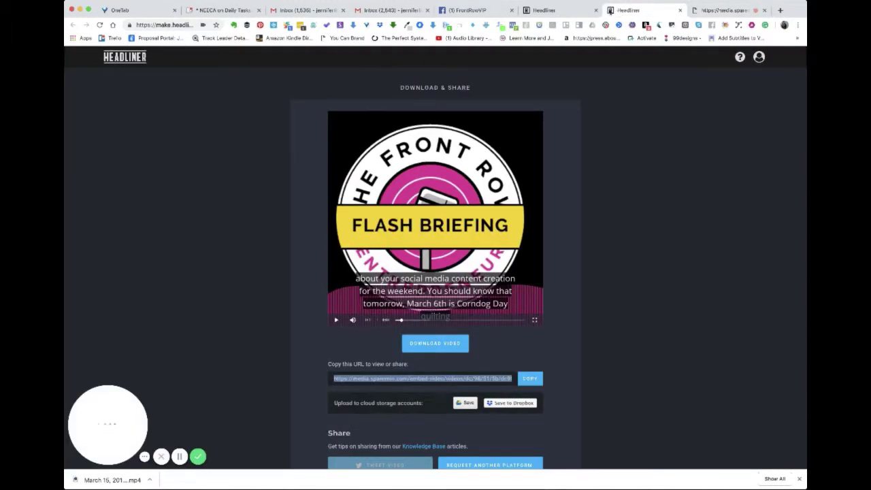
Start a new Audiogram Wizard project with an uploaded audio file and transcription turned on
{"action": "left_click", "coordinate": [122, 57]}
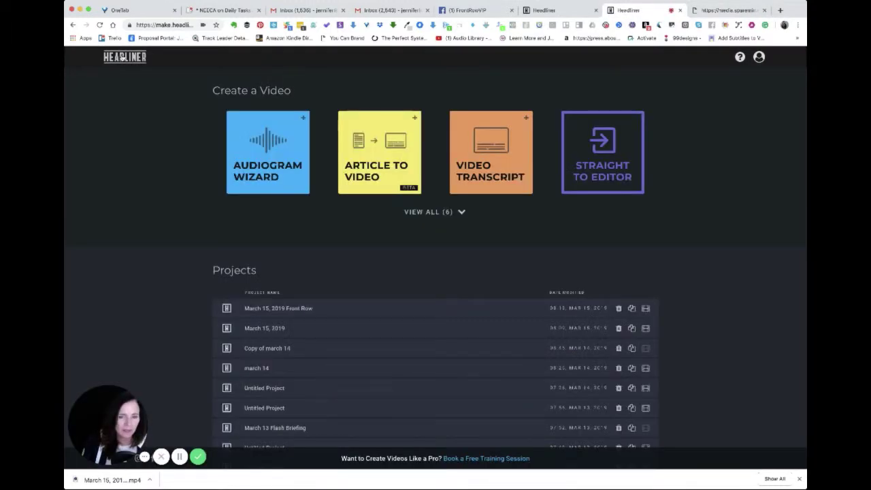
{"action": "scroll", "coordinate": [309, 231], "scroll_direction": "down", "scroll_amount": 1}
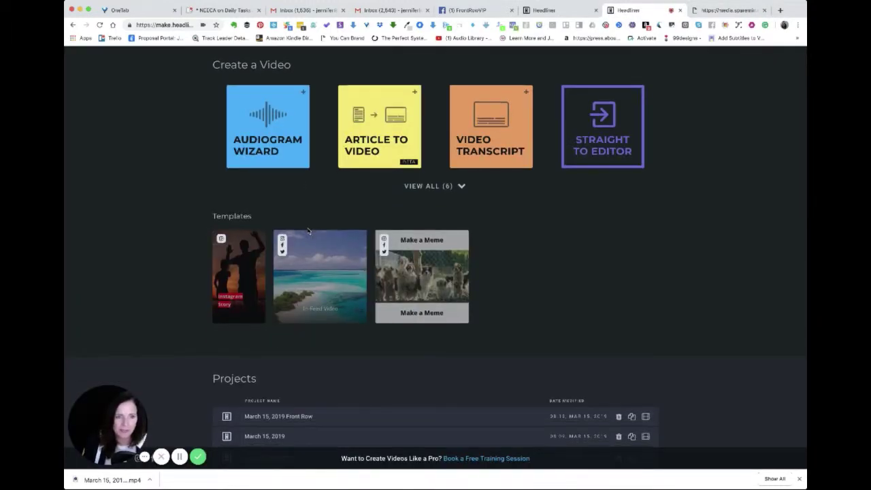
{"action": "scroll", "coordinate": [308, 232], "scroll_direction": "down", "scroll_amount": 1}
{"action": "scroll", "coordinate": [308, 231], "scroll_direction": "down", "scroll_amount": 1}
{"action": "scroll", "coordinate": [308, 231], "scroll_direction": "up", "scroll_amount": 1}
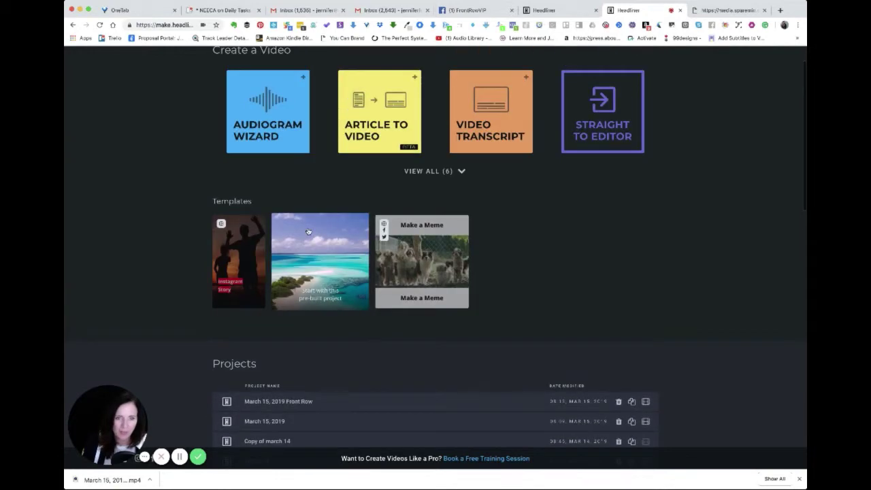
{"action": "scroll", "coordinate": [308, 231], "scroll_direction": "up", "scroll_amount": 2}
{"action": "scroll", "coordinate": [276, 154], "scroll_direction": "up", "scroll_amount": 3, "text": "ctrl"}
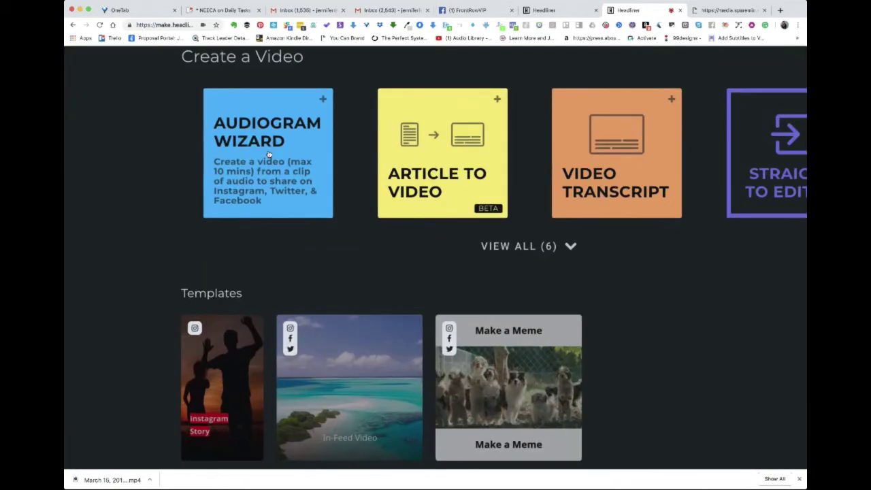
{"action": "left_click", "coordinate": [269, 155]}
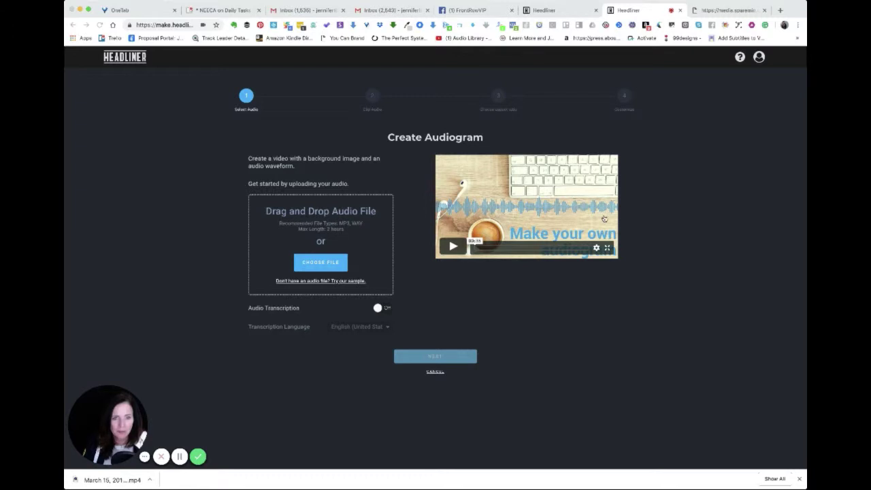
{"action": "left_click", "coordinate": [387, 309]}
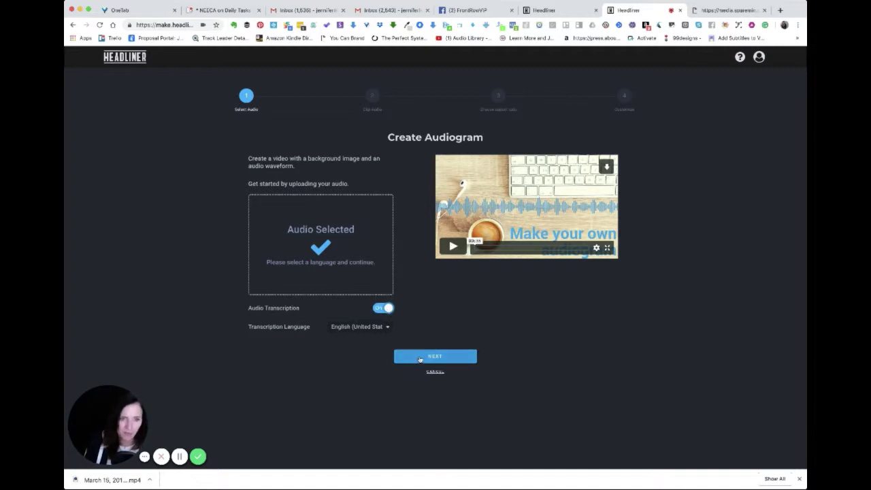
{"action": "left_click", "coordinate": [424, 356]}
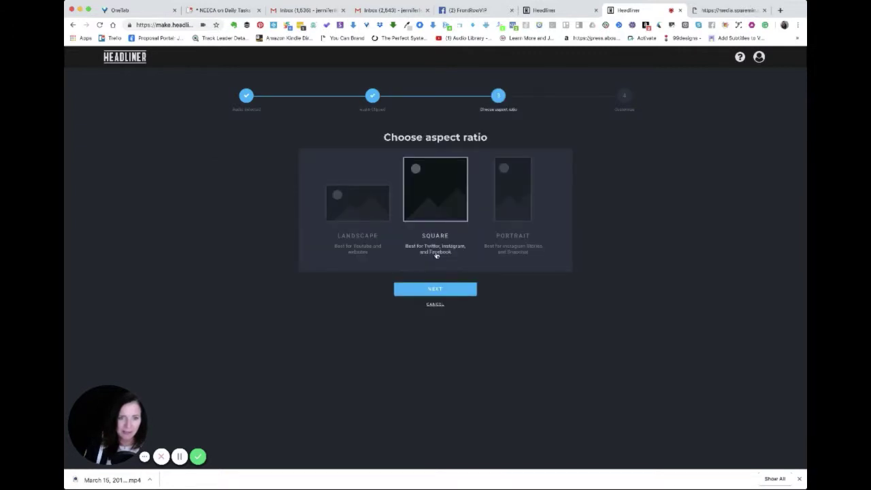
Compare landscape and portrait layouts, then settle on the square aspect ratio
{"action": "left_click", "coordinate": [364, 214]}
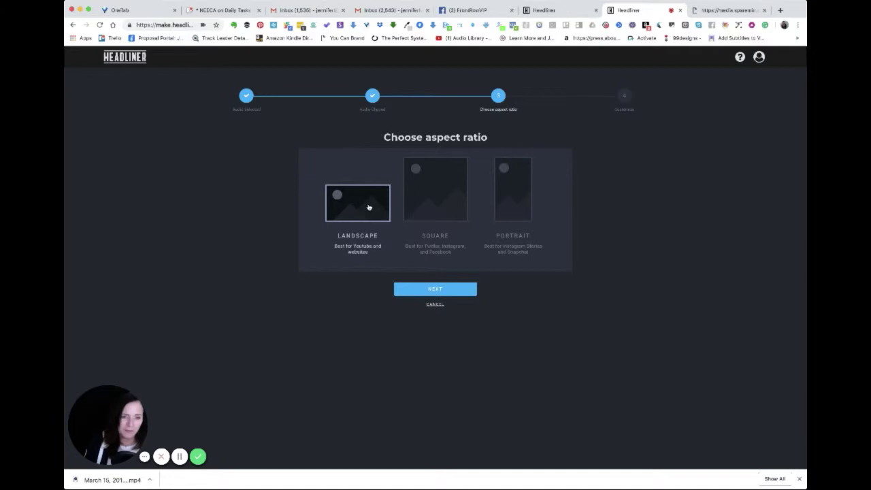
{"action": "left_click", "coordinate": [442, 202]}
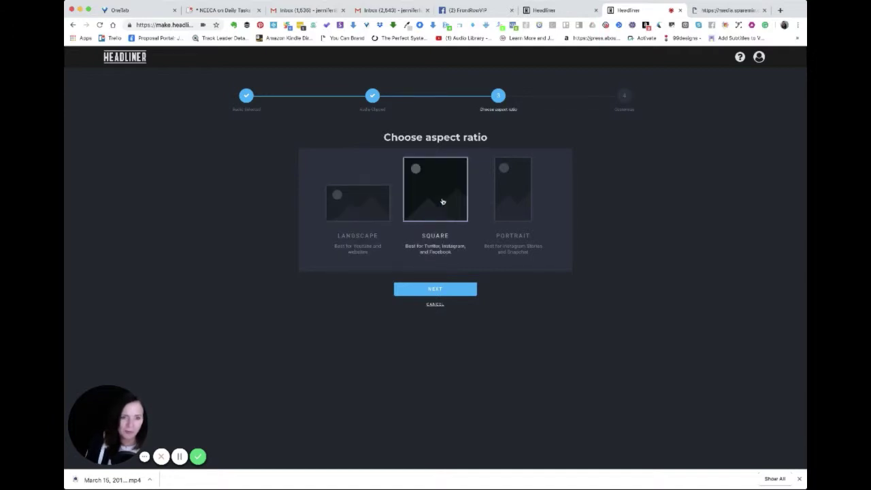
{"action": "left_click", "coordinate": [514, 194]}
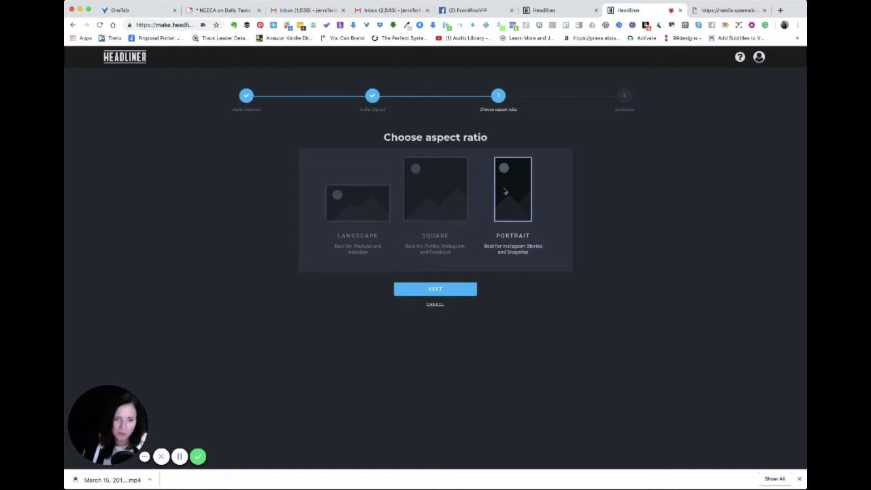
{"action": "left_click", "coordinate": [433, 194]}
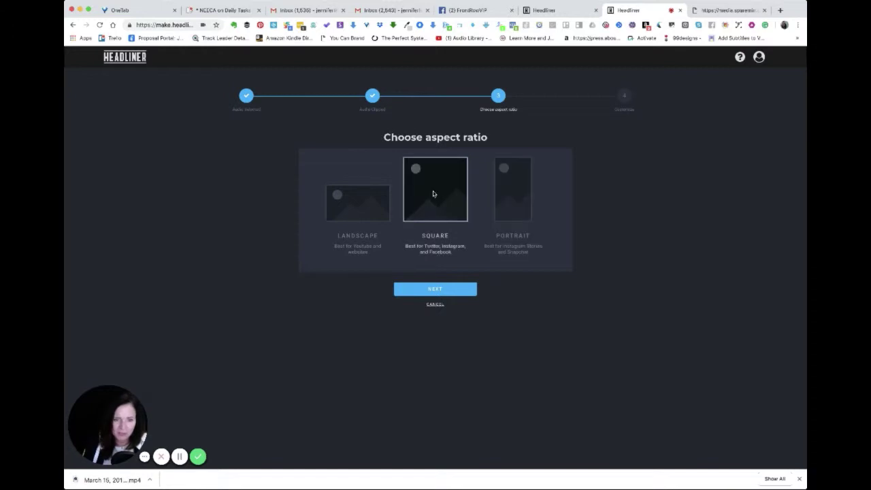
{"action": "left_click", "coordinate": [437, 290]}
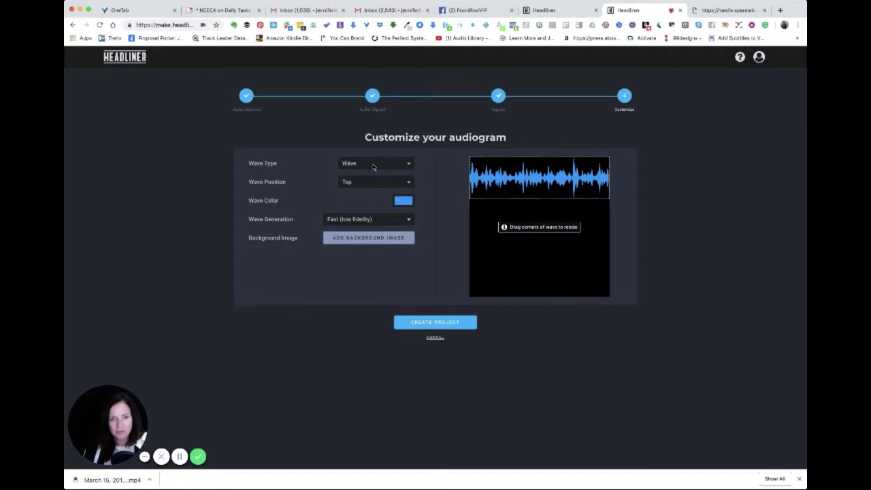
Set the waveform style to Wave Bars coloured pink (#e91e63)
{"action": "left_click", "coordinate": [372, 160]}
{"action": "left_click", "coordinate": [368, 178]}
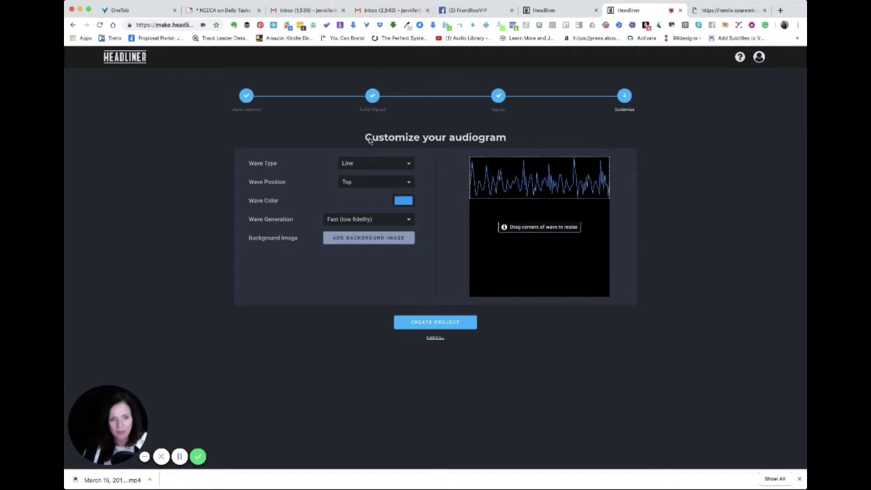
{"action": "left_click", "coordinate": [371, 163]}
{"action": "left_click", "coordinate": [364, 179]}
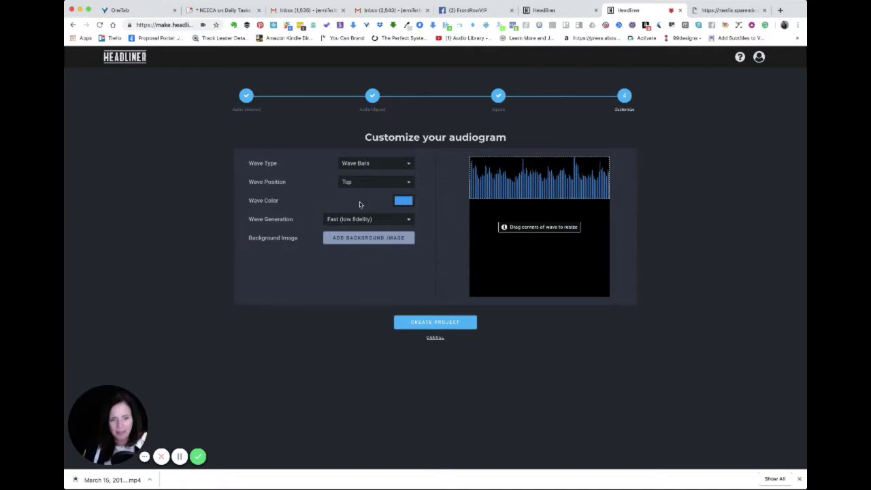
{"action": "left_click", "coordinate": [398, 203]}
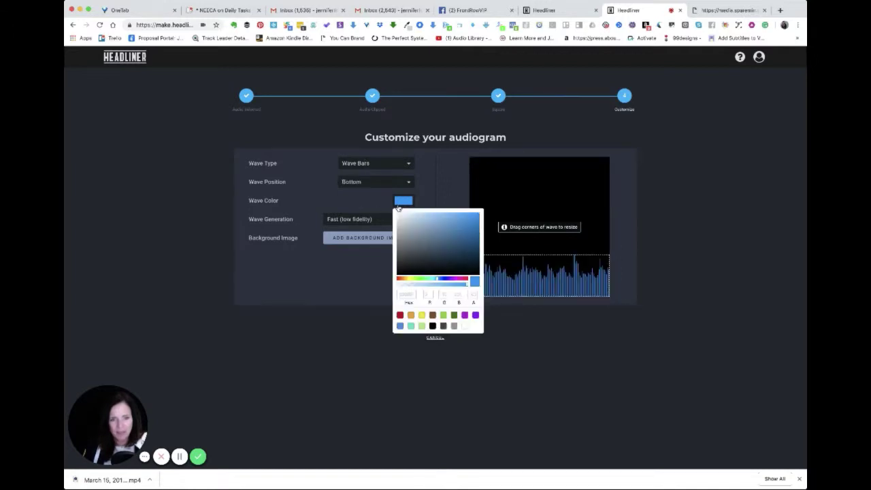
{"action": "left_click", "coordinate": [414, 293]}
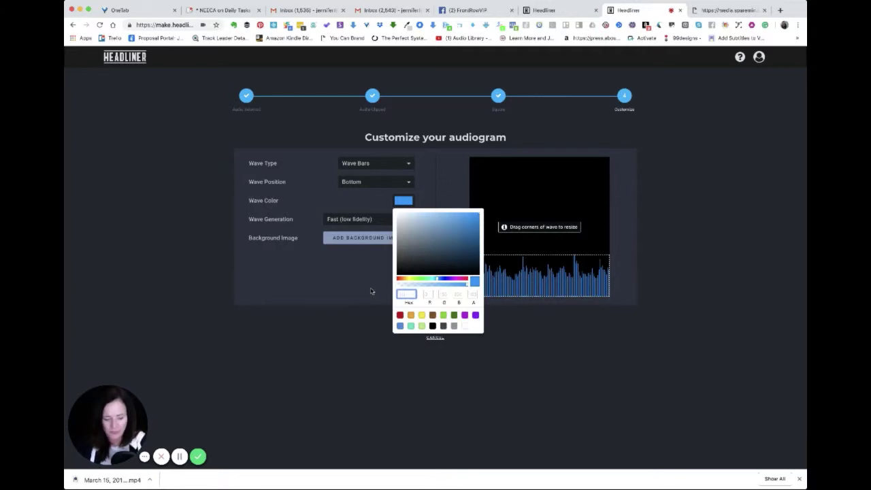
{"action": "type", "text": "e91e63"}
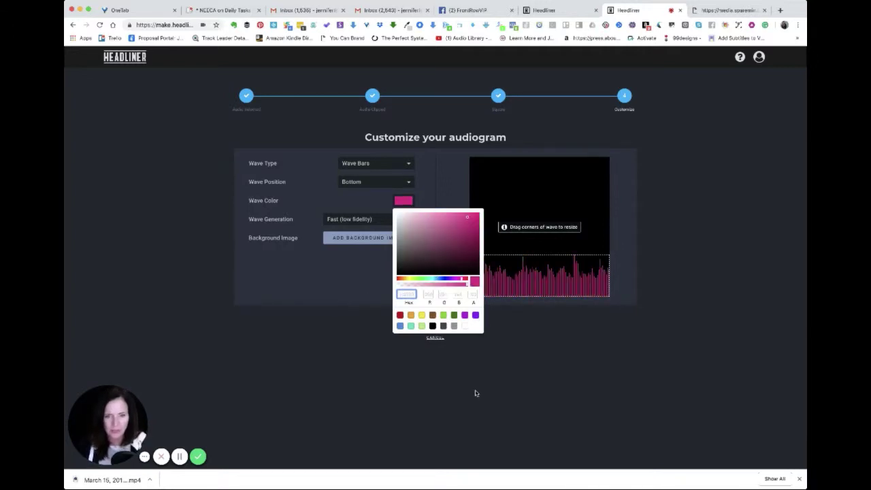
{"action": "left_click", "coordinate": [477, 394]}
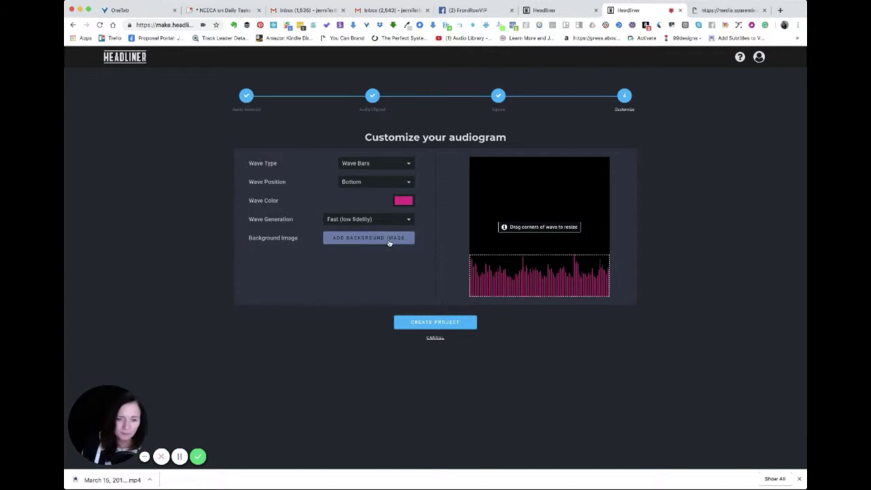
Add the cropped Twitter-pillow photo as background and create the audiogram project
{"action": "left_click", "coordinate": [388, 241]}
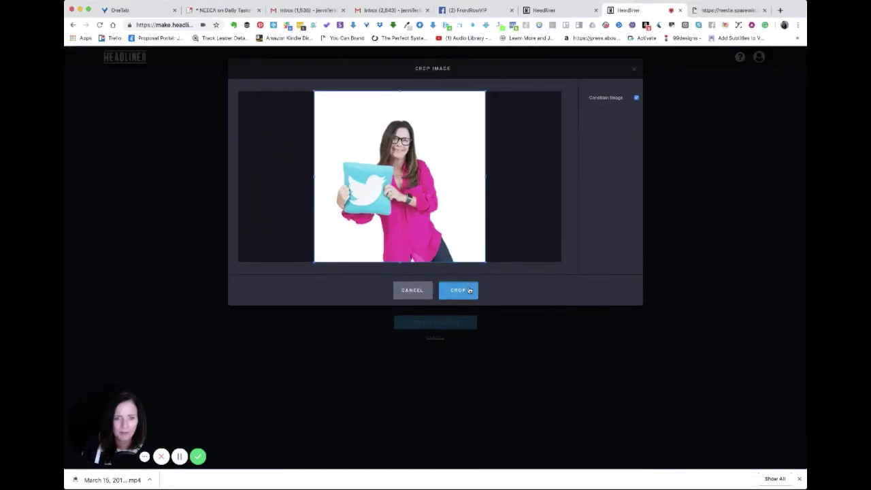
{"action": "left_click", "coordinate": [469, 291]}
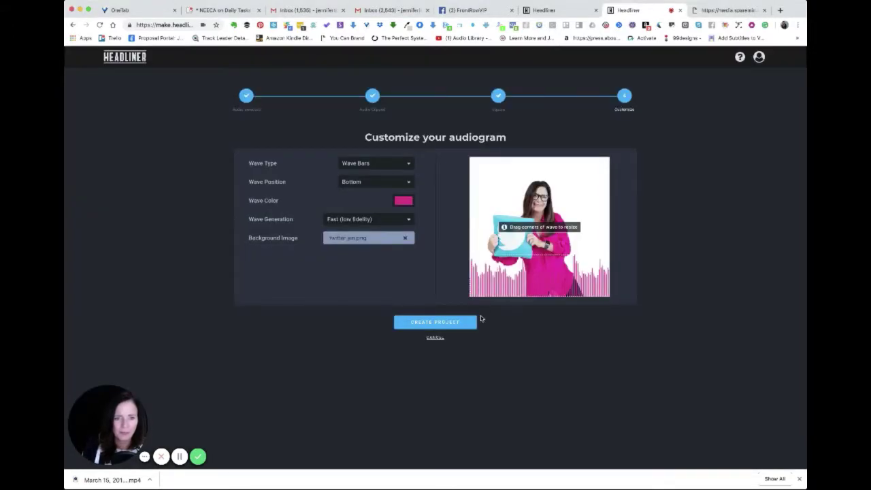
{"action": "left_click", "coordinate": [437, 324]}
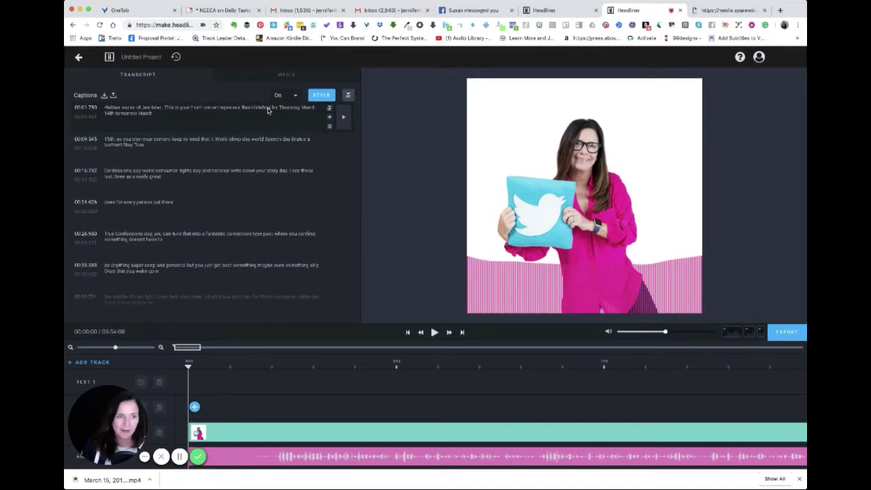
Change the first caption's opening to 'Hey hey this is jennifer of jenlehner.com'
{"action": "left_click", "coordinate": [181, 111]}
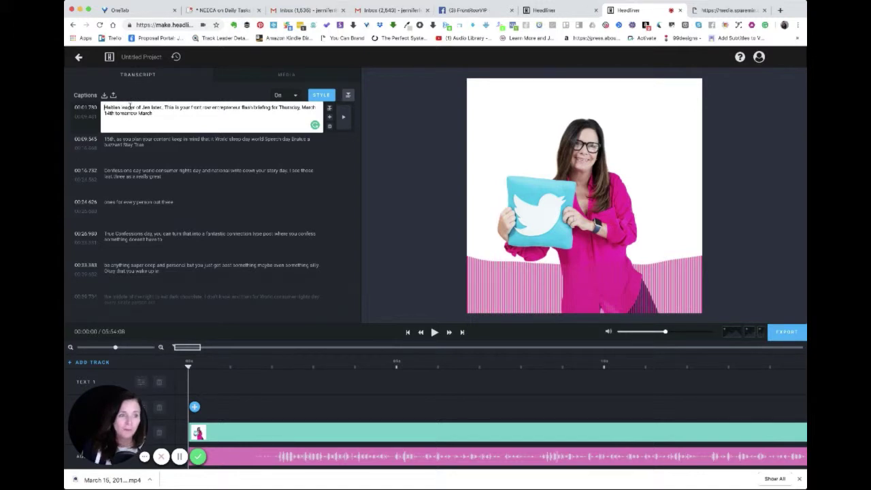
{"action": "left_click_drag", "start_coordinate": [162, 108], "coordinate": [87, 108]}
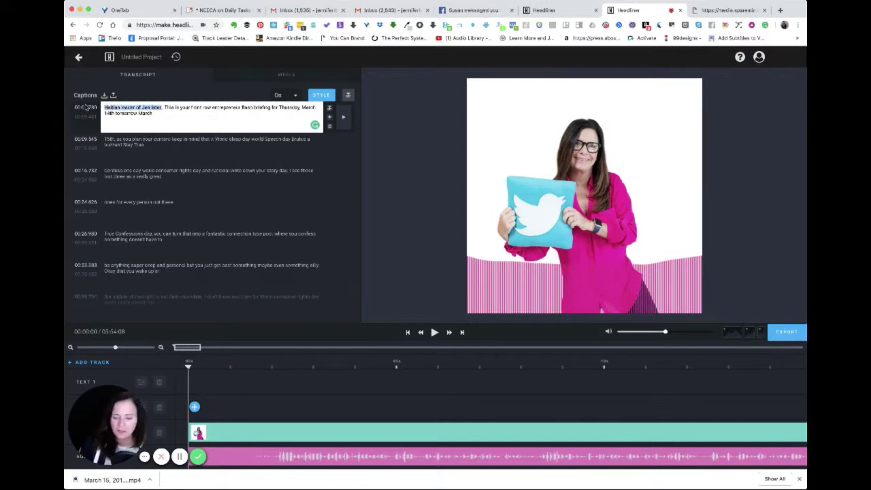
{"action": "type", "text": "Hey"}
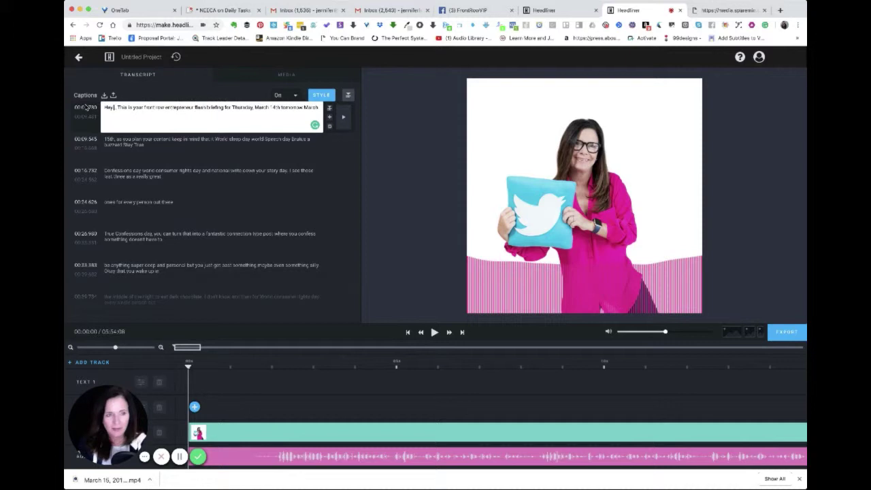
{"action": "type", "text": " hey this is"}
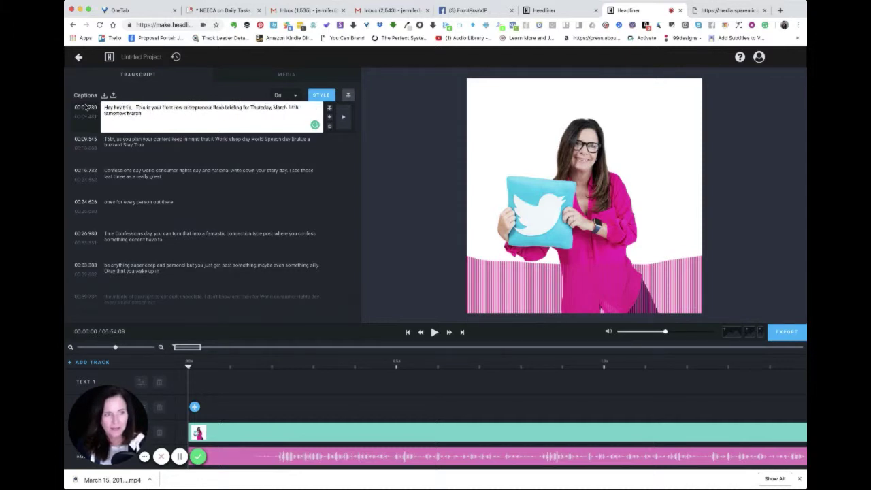
{"action": "type", "text": " jennif"}
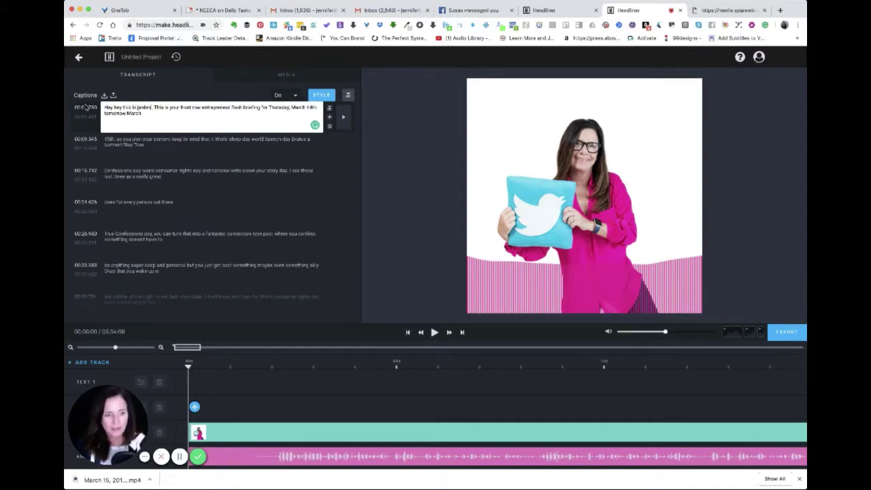
{"action": "type", "text": "er of"}
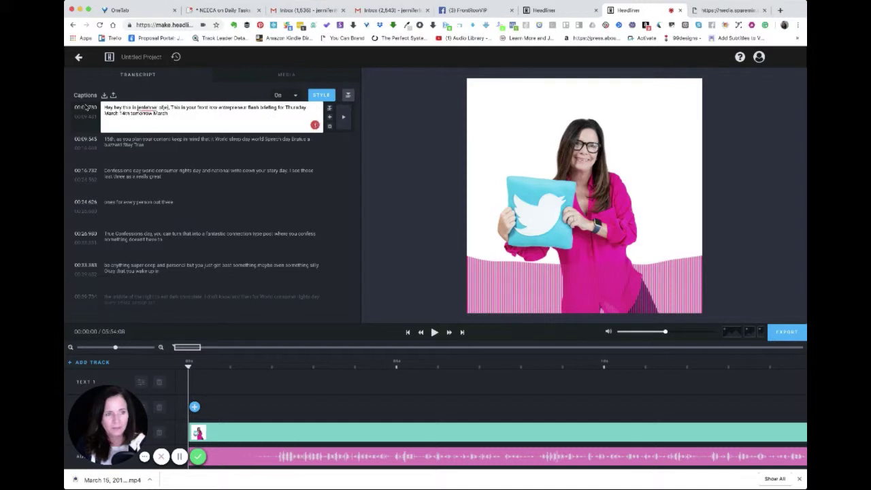
{"action": "type", "text": " jenle"}
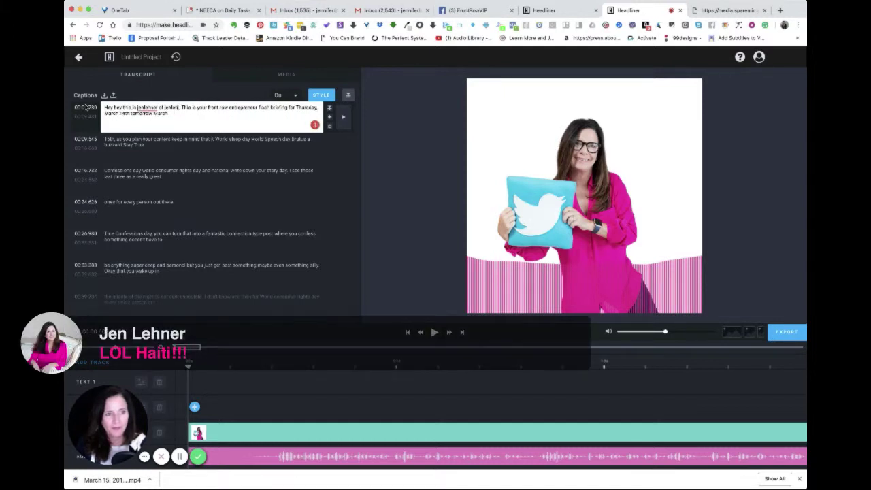
{"action": "type", "text": "hner.com"}
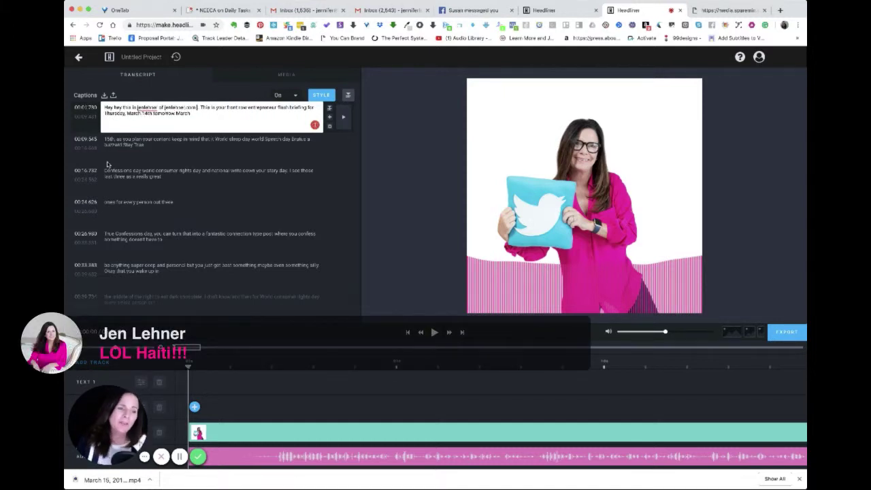
{"action": "left_click", "coordinate": [116, 170]}
Remove the stray spaces so the 05:43 caption reads 'frontrowclassroom.com'
{"action": "scroll", "coordinate": [157, 211], "scroll_direction": "down", "scroll_amount": 5}
{"action": "scroll", "coordinate": [157, 215], "scroll_direction": "down", "scroll_amount": 5}
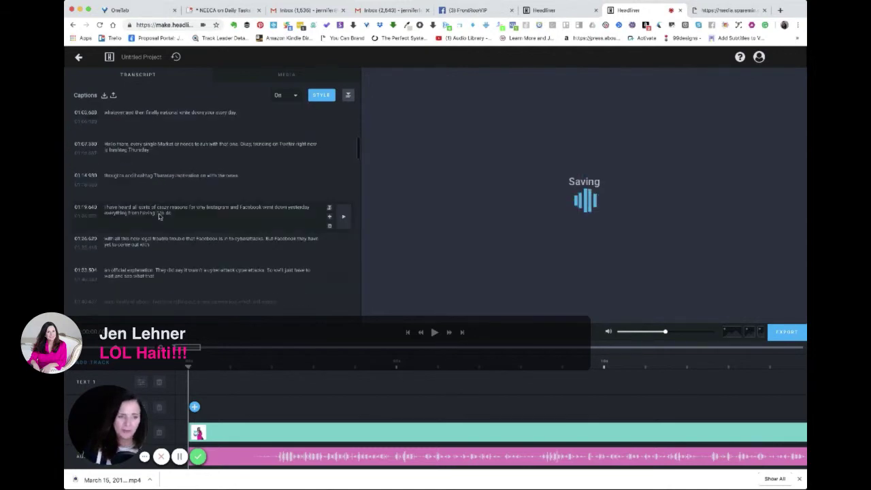
{"action": "scroll", "coordinate": [159, 215], "scroll_direction": "down", "scroll_amount": 5}
{"action": "scroll", "coordinate": [159, 215], "scroll_direction": "down", "scroll_amount": 5}
{"action": "scroll", "coordinate": [158, 216], "scroll_direction": "down", "scroll_amount": 5}
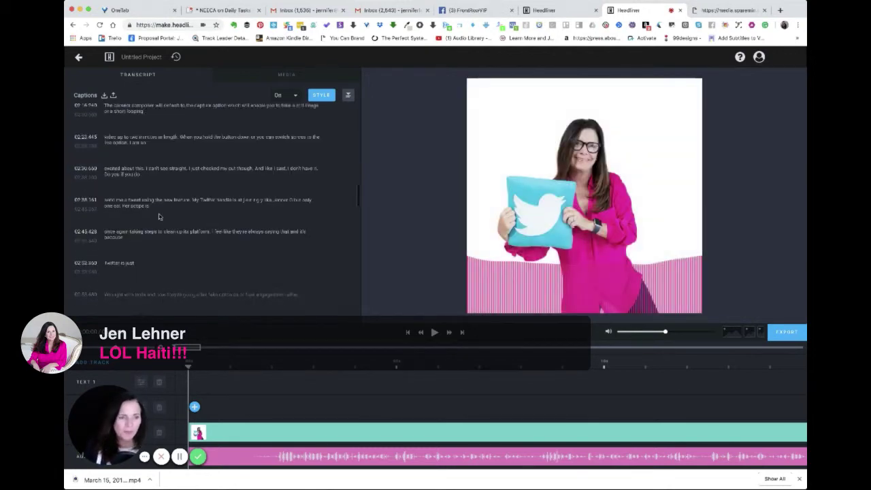
{"action": "scroll", "coordinate": [159, 217], "scroll_direction": "down", "scroll_amount": 5}
{"action": "scroll", "coordinate": [158, 216], "scroll_direction": "down", "scroll_amount": 5}
{"action": "scroll", "coordinate": [159, 217], "scroll_direction": "down", "scroll_amount": 5}
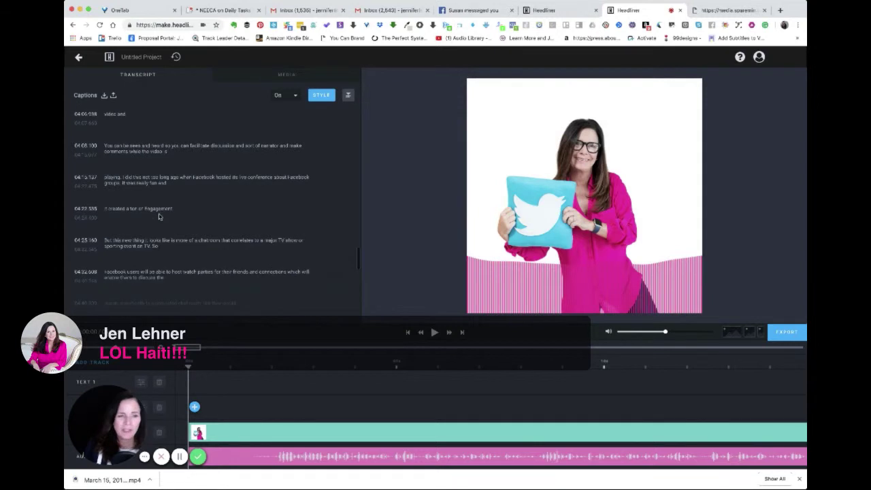
{"action": "scroll", "coordinate": [158, 216], "scroll_direction": "down", "scroll_amount": 5}
{"action": "scroll", "coordinate": [159, 217], "scroll_direction": "down", "scroll_amount": 5}
{"action": "scroll", "coordinate": [159, 218], "scroll_direction": "down", "scroll_amount": 5}
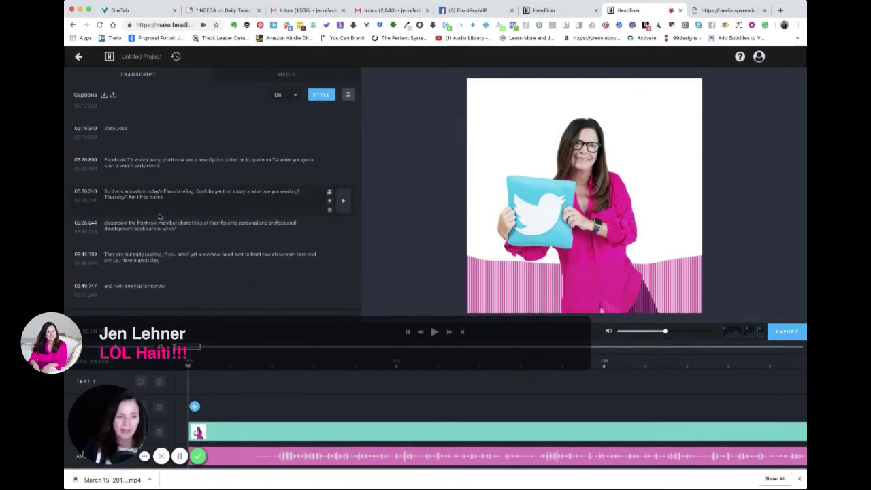
{"action": "left_click", "coordinate": [246, 258]}
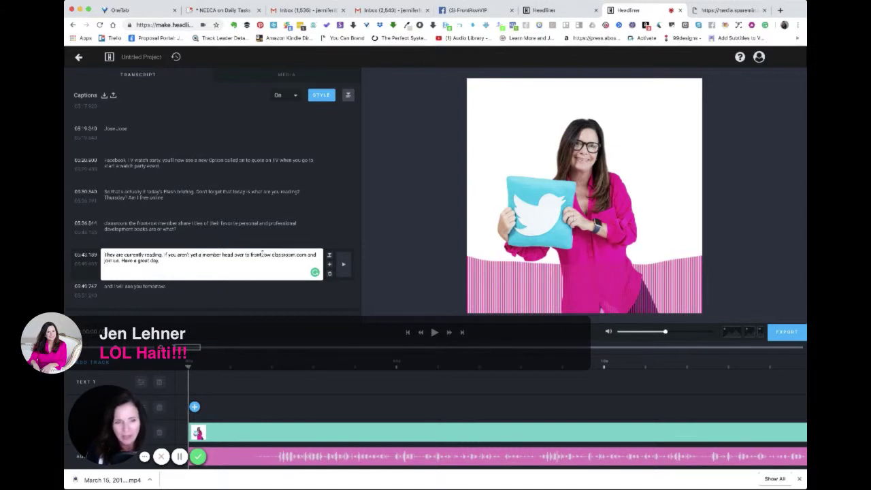
{"action": "left_click", "coordinate": [267, 254]}
{"action": "key", "text": "BackSpace"}
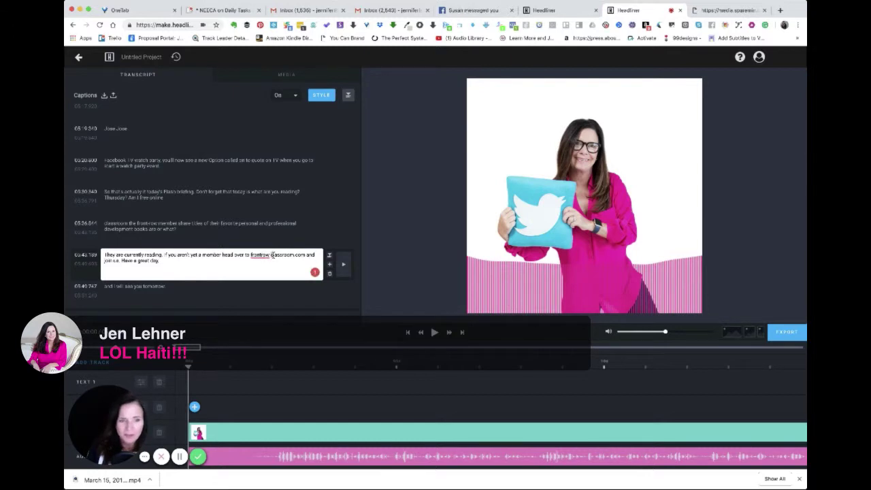
{"action": "key", "text": "Left"}
{"action": "key", "text": "Left"}
{"action": "key", "text": "Left"}
{"action": "key", "text": "BackSpace"}
{"action": "left_click", "coordinate": [336, 231]}
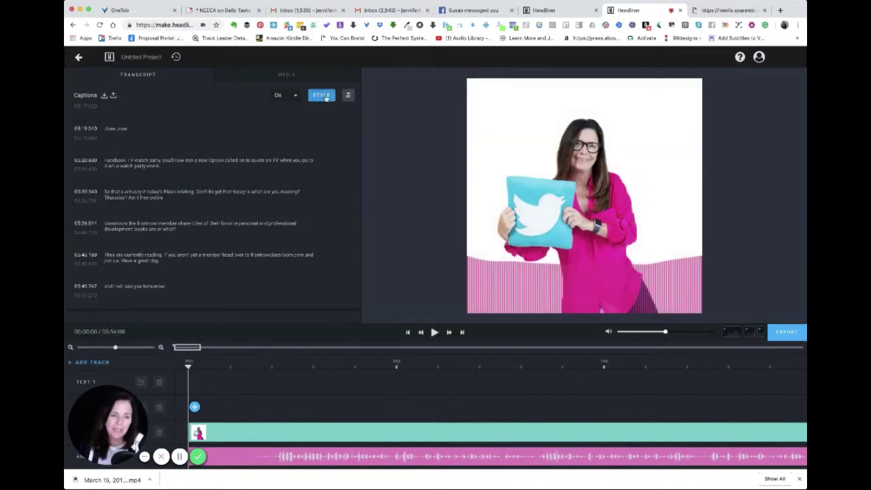
{"action": "left_click", "coordinate": [326, 99]}
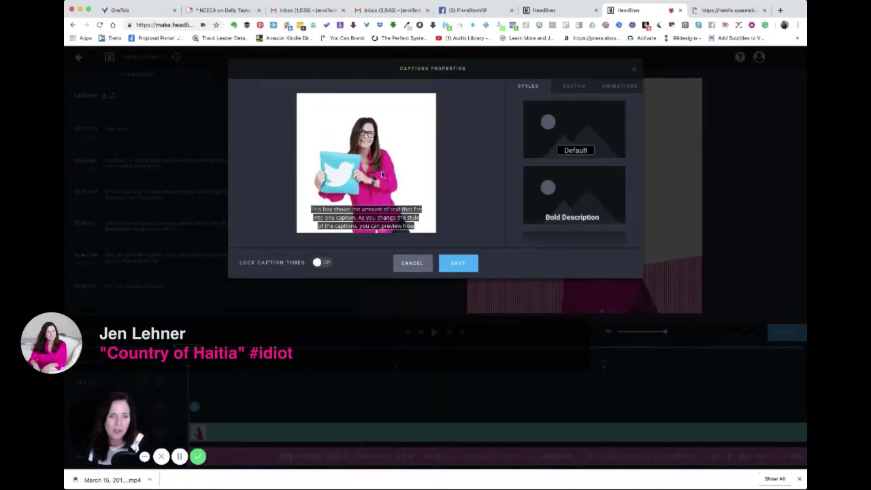
Preview the Bold Description, Italics Speech and Large Heading caption styles
{"action": "left_click", "coordinate": [412, 264]}
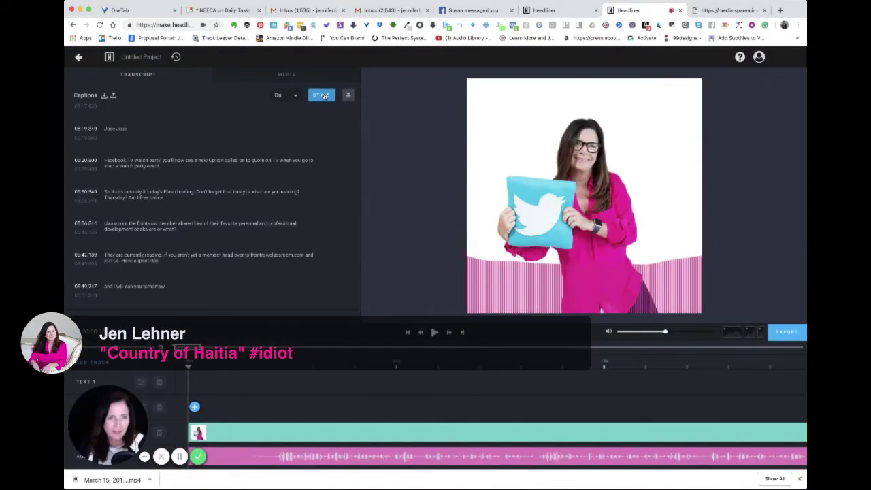
{"action": "left_click", "coordinate": [325, 96]}
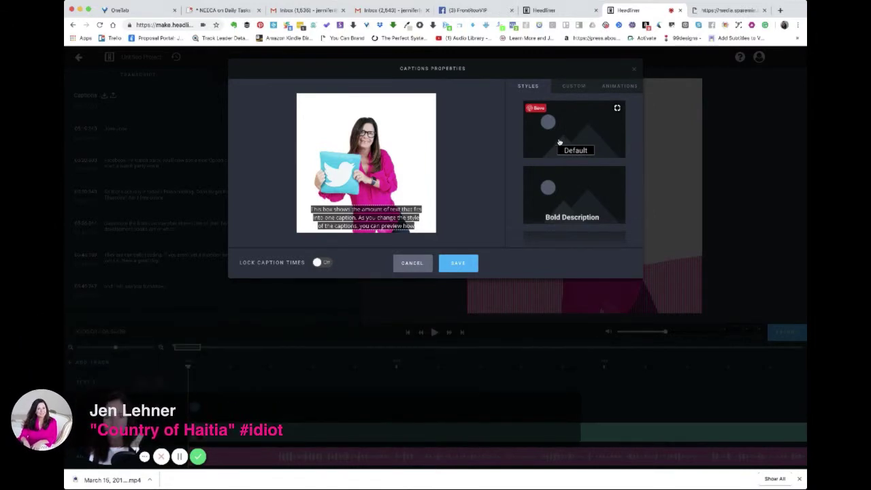
{"action": "left_click", "coordinate": [556, 198]}
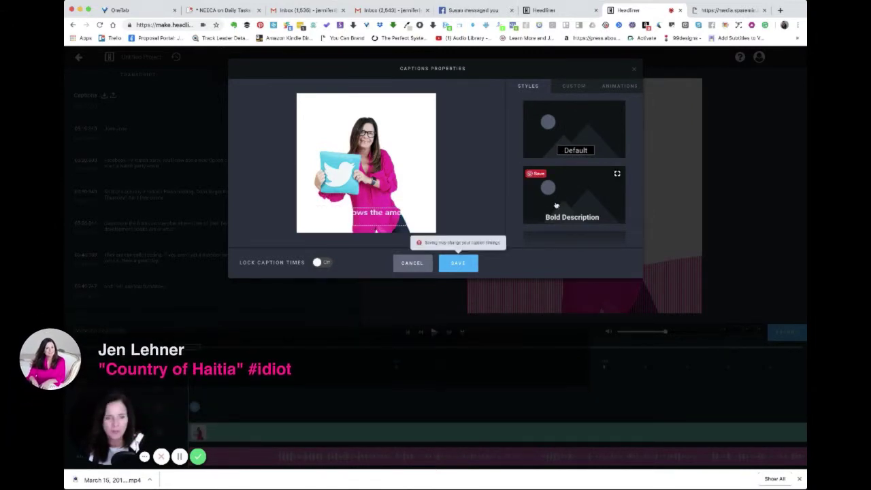
{"action": "scroll", "coordinate": [555, 204], "scroll_direction": "down", "scroll_amount": 2}
{"action": "left_click", "coordinate": [556, 205]}
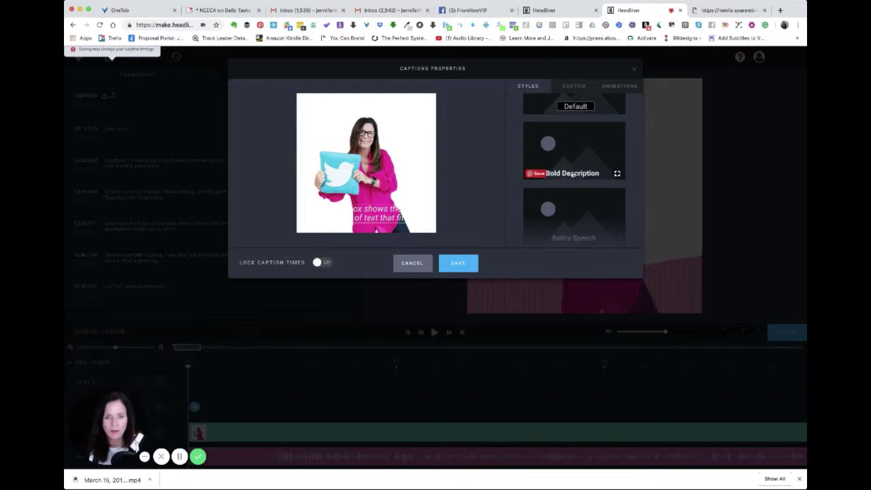
{"action": "scroll", "coordinate": [573, 174], "scroll_direction": "down", "scroll_amount": 1}
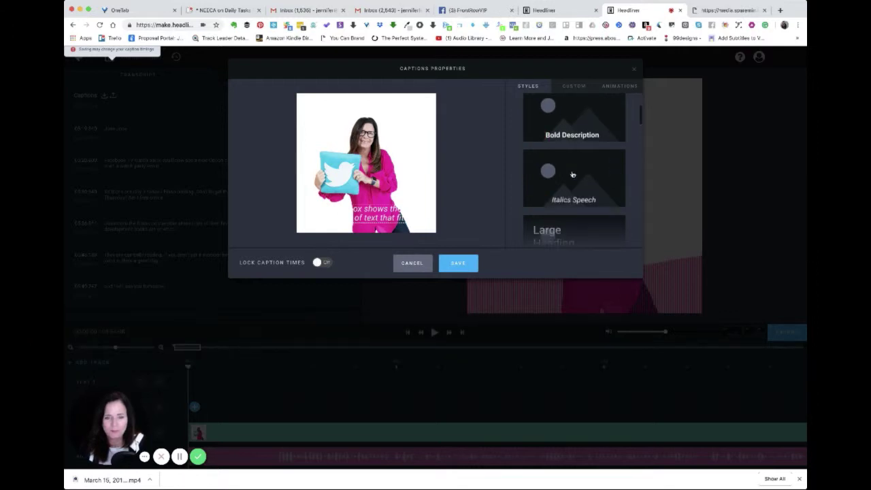
{"action": "left_click", "coordinate": [552, 233]}
{"action": "scroll", "coordinate": [565, 166], "scroll_direction": "up", "scroll_amount": 3}
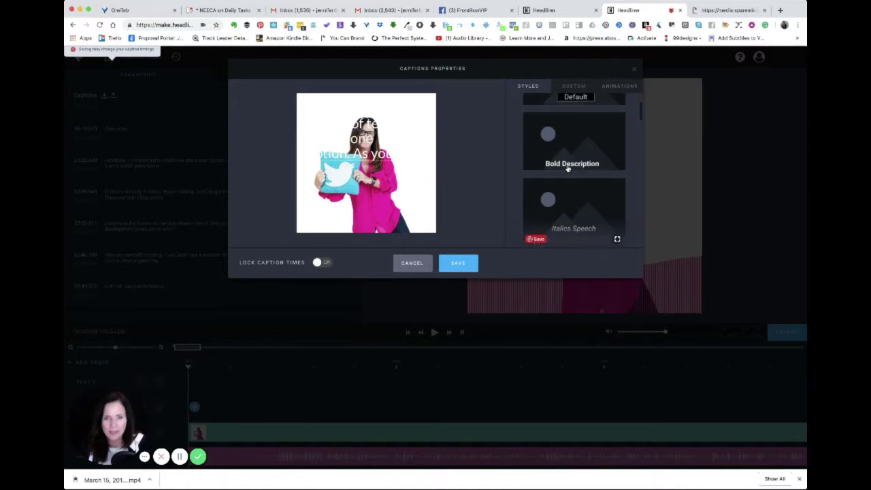
{"action": "left_click", "coordinate": [580, 93]}
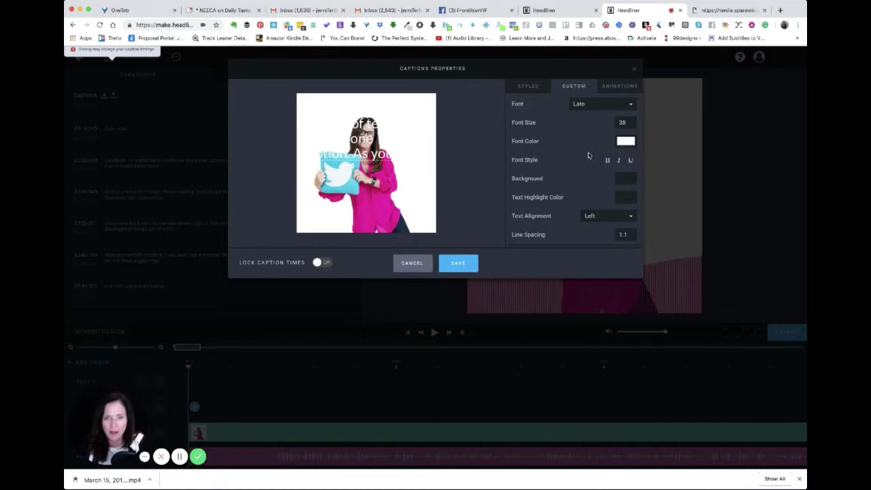
Make the captions bold, blue Raleway text
{"action": "key", "text": "r"}
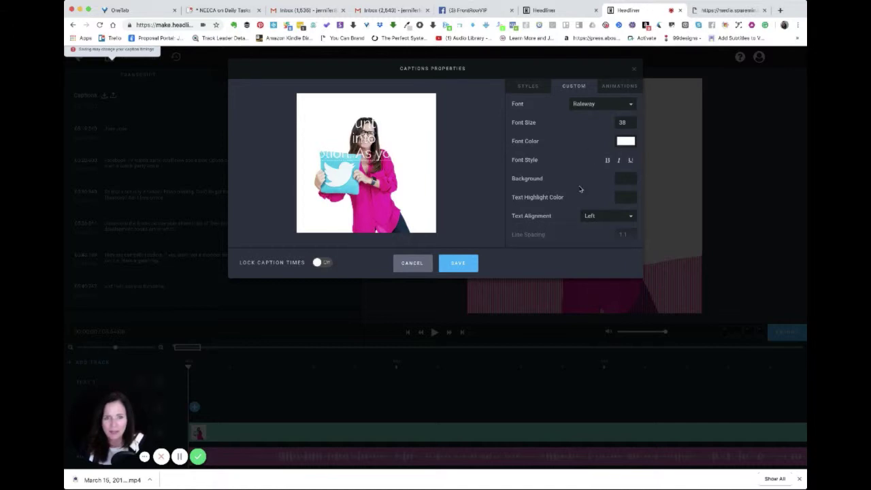
{"action": "left_click", "coordinate": [625, 143]}
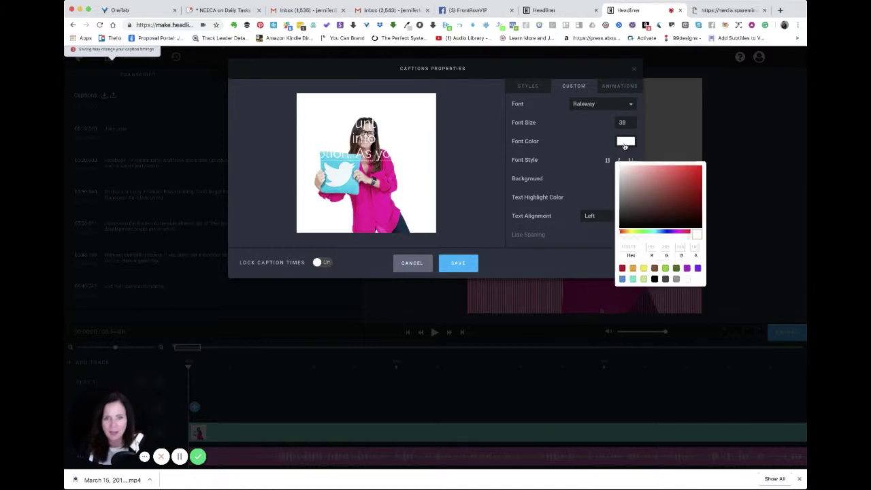
{"action": "left_click", "coordinate": [621, 279]}
{"action": "left_click", "coordinate": [650, 116]}
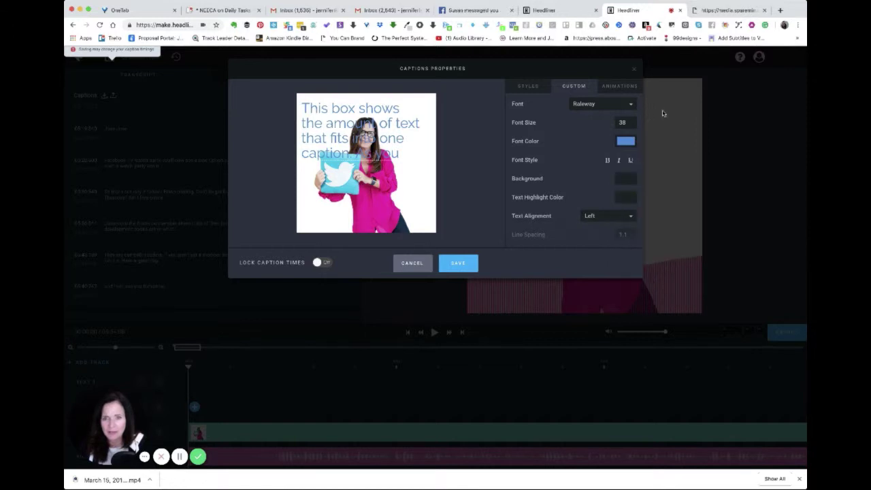
{"action": "left_click", "coordinate": [608, 160]}
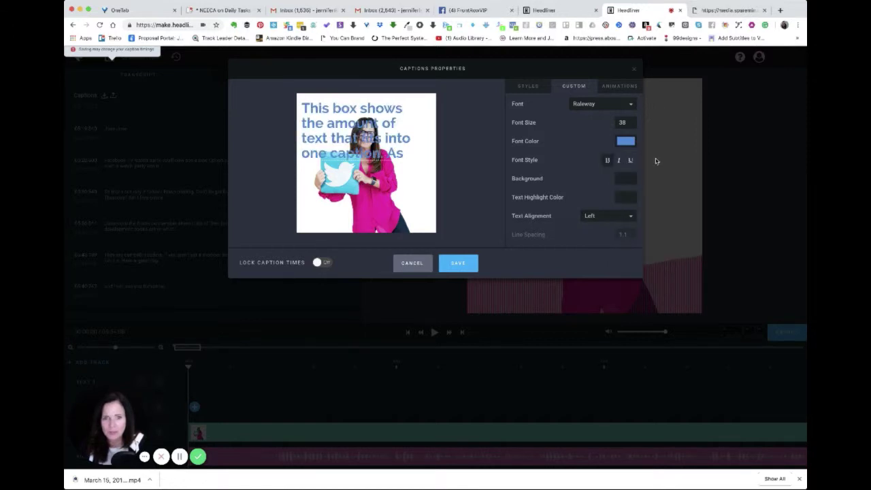
Turn on karaoke-style caption animation and save the caption style
{"action": "left_click", "coordinate": [620, 86]}
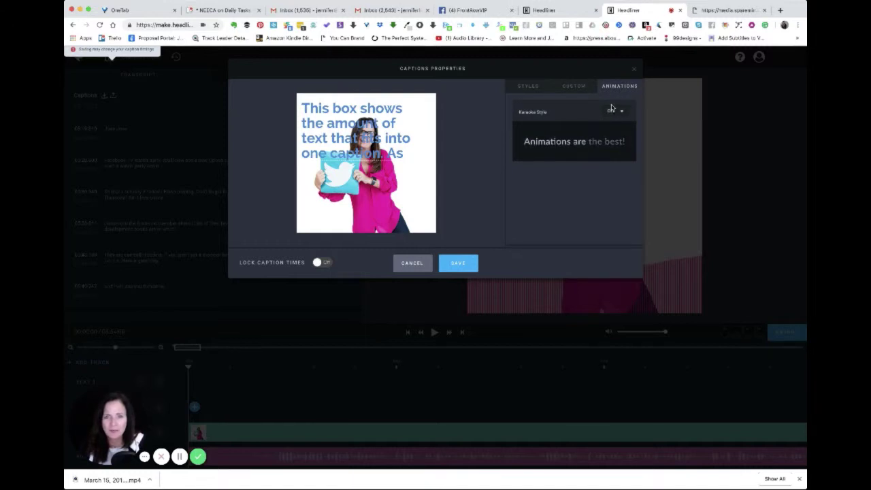
{"action": "left_click", "coordinate": [612, 108]}
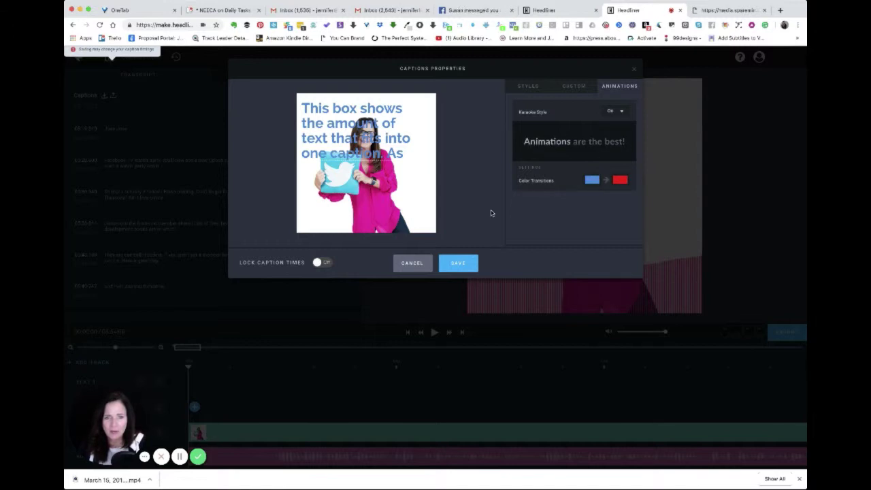
{"action": "left_click", "coordinate": [467, 265]}
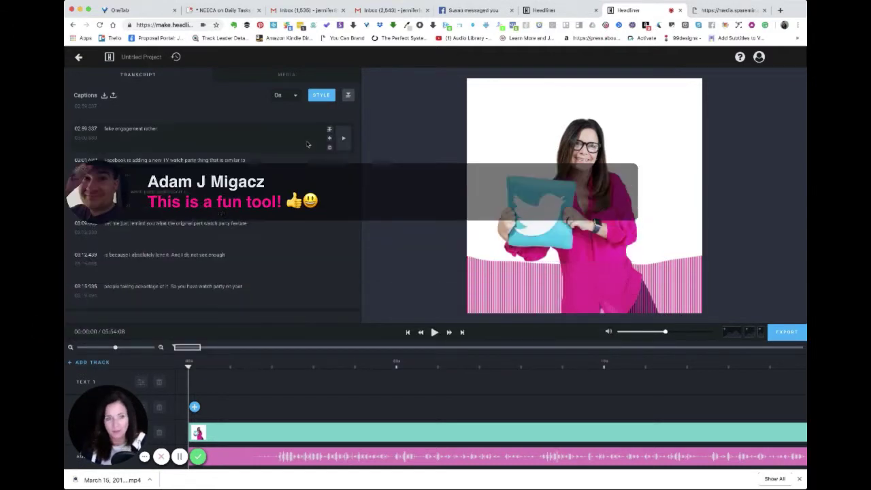
Show the project's Media panel listing the Twitter-pillow background photo
{"action": "left_click", "coordinate": [277, 81]}
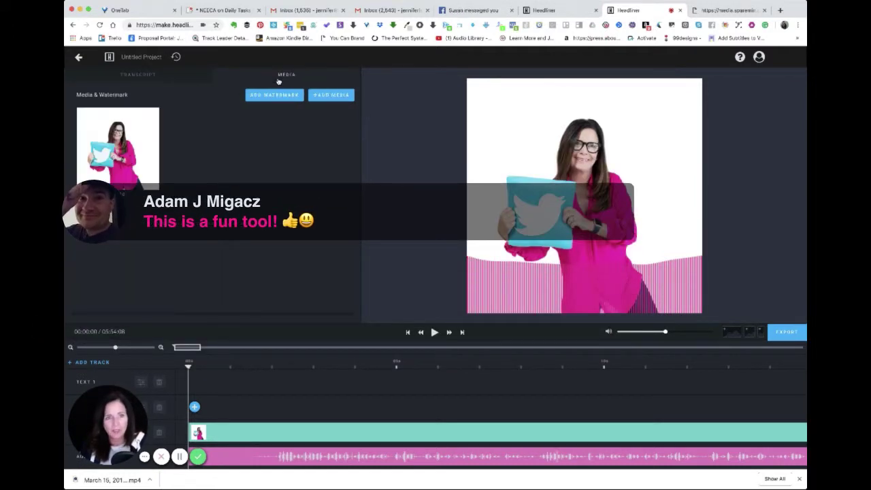
Search stock images for 'social media' and add the Facebook-on-tablet photo to the video
{"action": "left_click", "coordinate": [334, 98]}
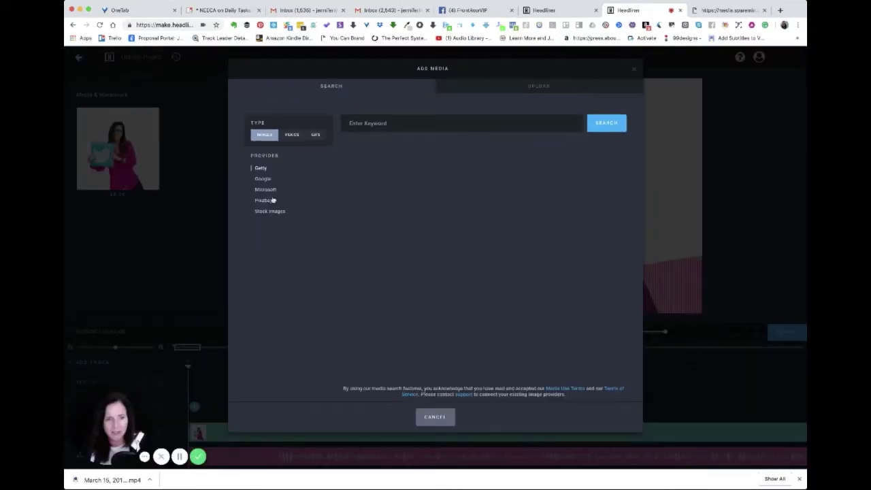
{"action": "left_click", "coordinate": [386, 128]}
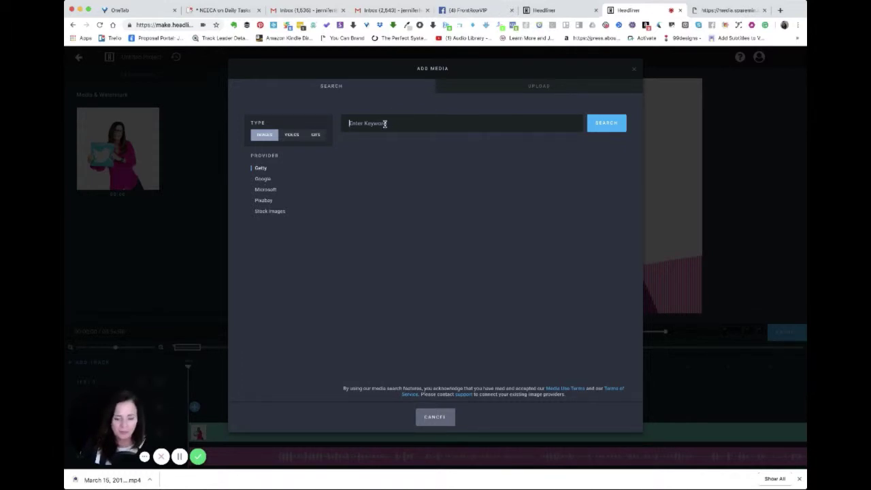
{"action": "type", "text": "social media"}
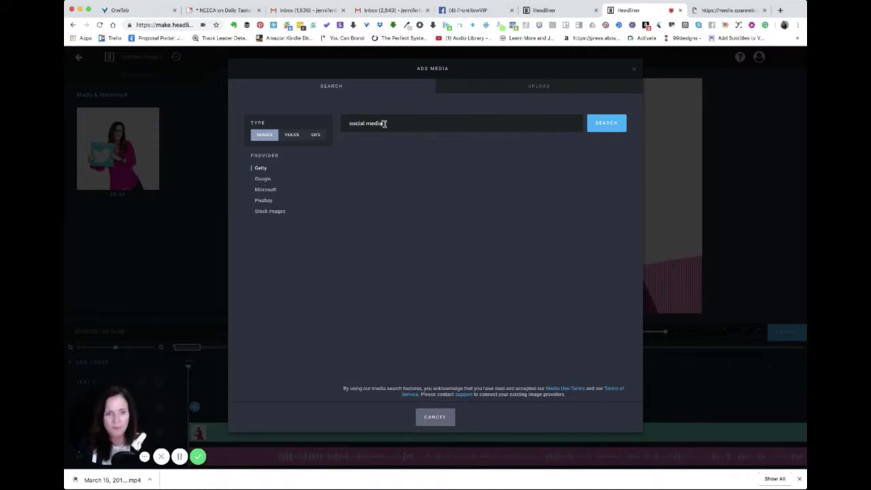
{"action": "key", "text": "Return"}
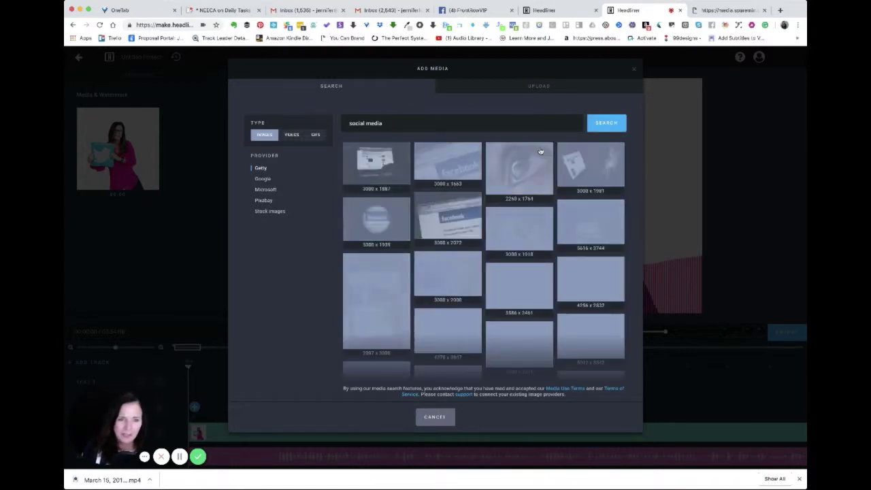
{"action": "scroll", "coordinate": [498, 230], "scroll_direction": "down", "scroll_amount": 2}
{"action": "scroll", "coordinate": [490, 242], "scroll_direction": "down", "scroll_amount": 1}
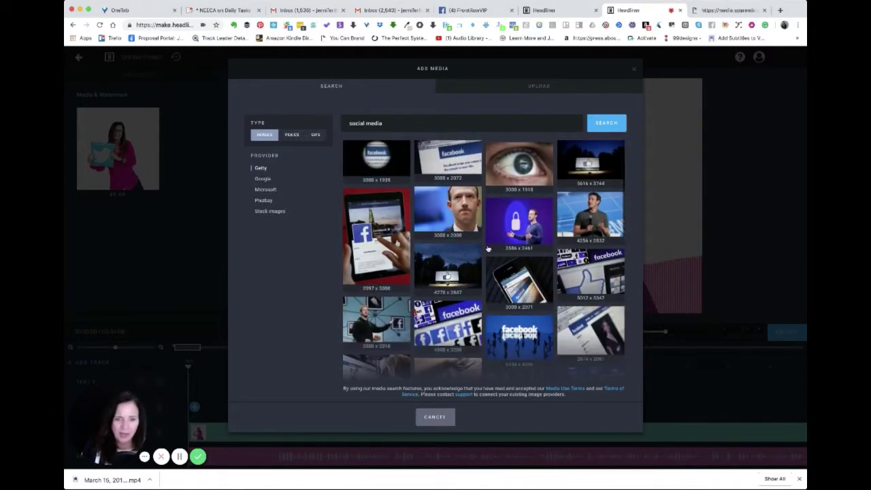
{"action": "scroll", "coordinate": [489, 249], "scroll_direction": "down", "scroll_amount": 1}
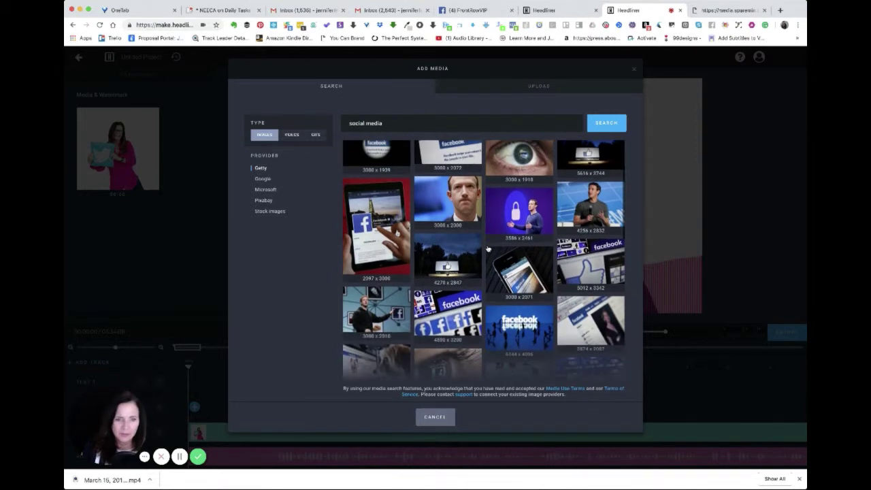
{"action": "left_click", "coordinate": [379, 219]}
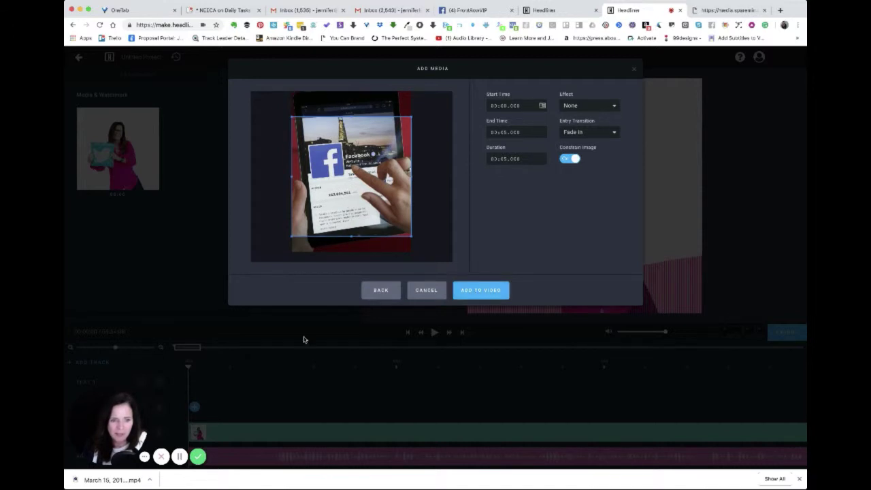
{"action": "left_click", "coordinate": [477, 293]}
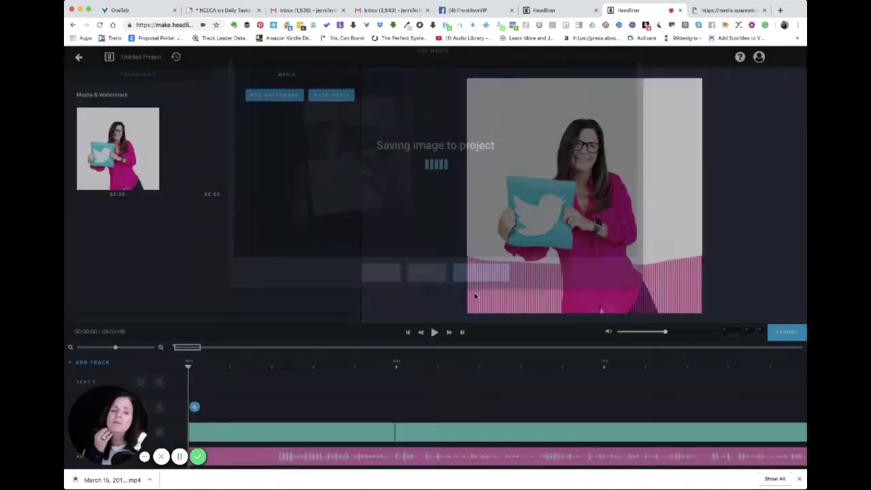
{"action": "mouse_move", "coordinate": [291, 432]}
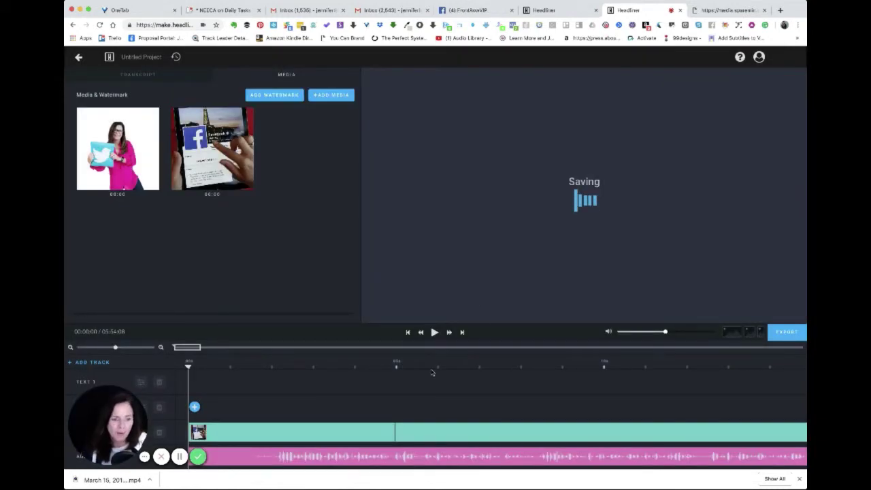
Slide the Facebook-tablet clip later so it runs about 12 seconds in, and reopen the image search
{"action": "mouse_move", "coordinate": [290, 435]}
{"action": "left_mouse_down"}
{"action": "mouse_move", "coordinate": [667, 437]}
{"action": "mouse_move", "coordinate": [612, 439]}
{"action": "left_mouse_up"}
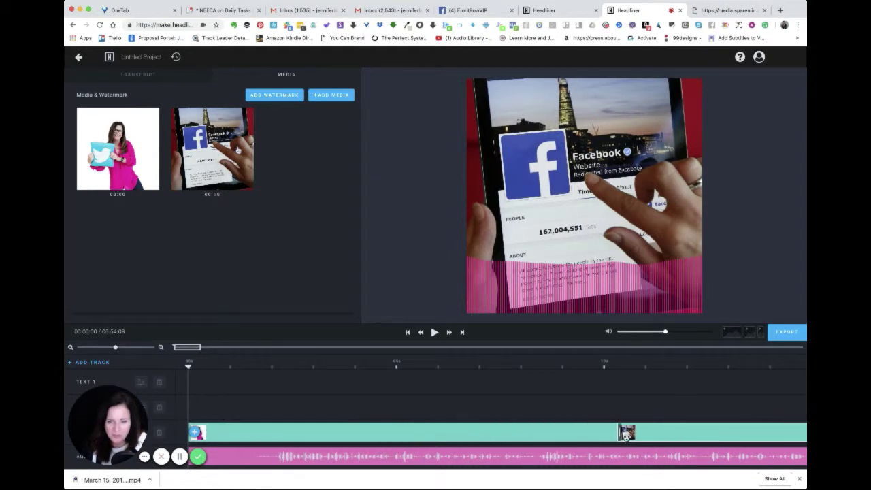
{"action": "left_click_drag", "start_coordinate": [612, 439], "coordinate": [684, 434]}
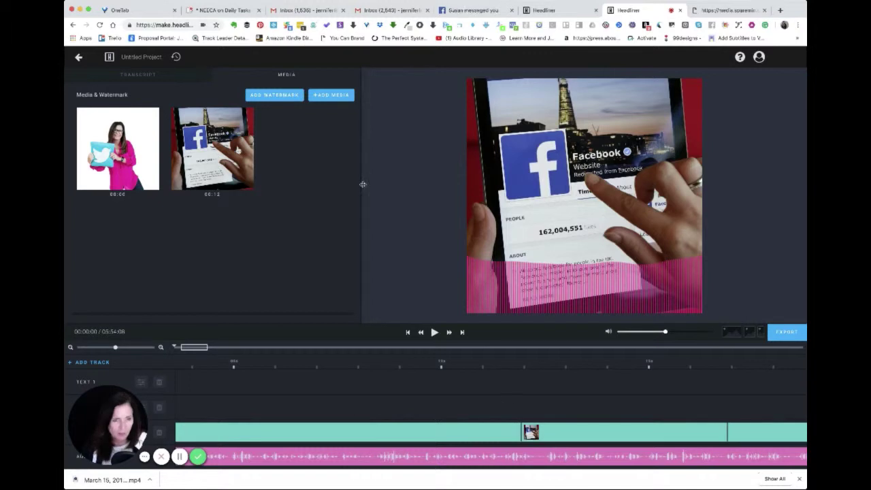
{"action": "left_click", "coordinate": [328, 97]}
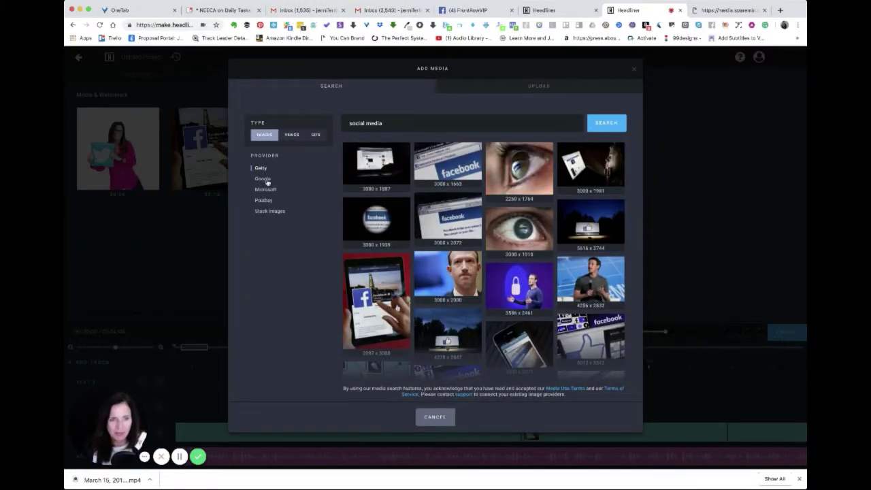
Add the pink megaphone illustration from Pixabay results to the video
{"action": "left_click", "coordinate": [268, 200]}
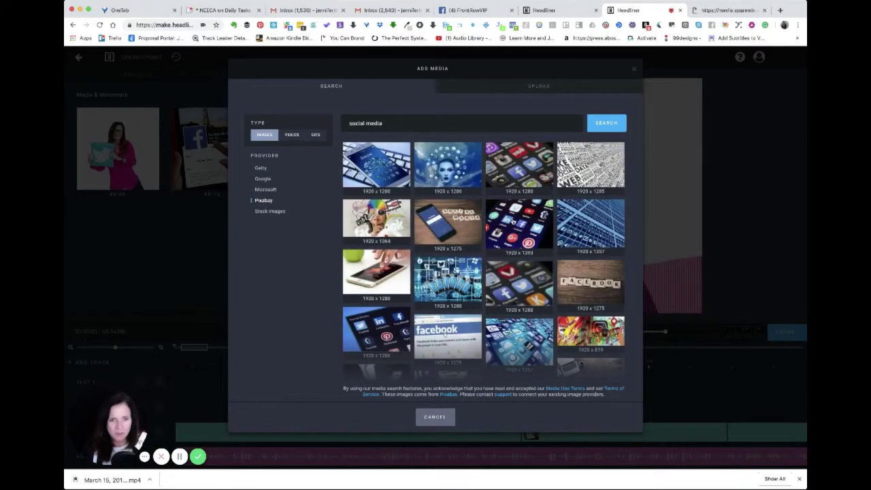
{"action": "scroll", "coordinate": [513, 222], "scroll_direction": "down", "scroll_amount": 5}
{"action": "scroll", "coordinate": [513, 222], "scroll_direction": "down", "scroll_amount": 2}
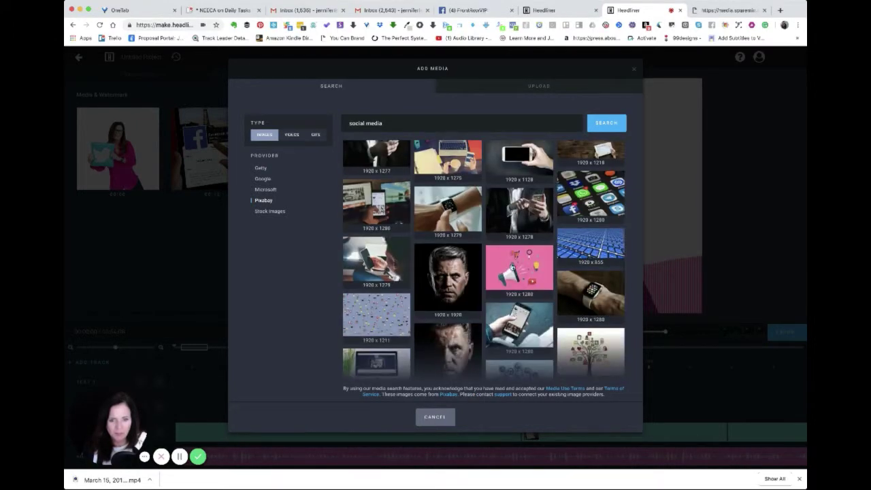
{"action": "left_click", "coordinate": [514, 269]}
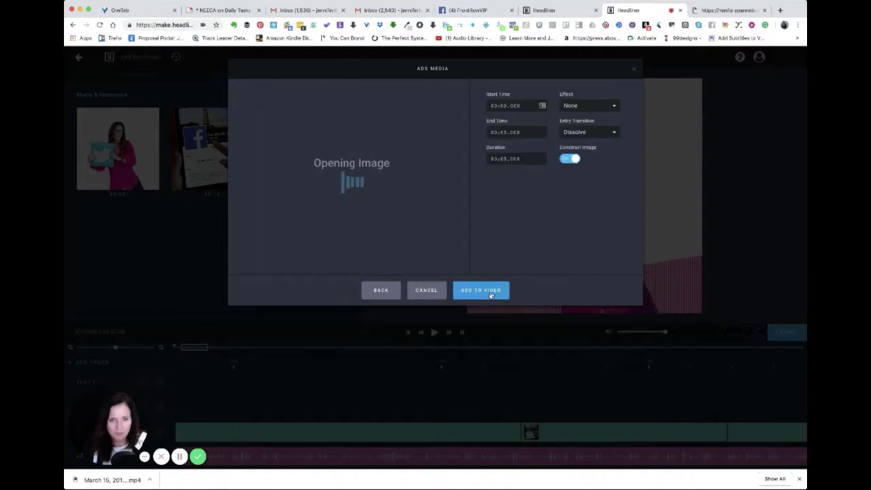
{"action": "left_click", "coordinate": [491, 292]}
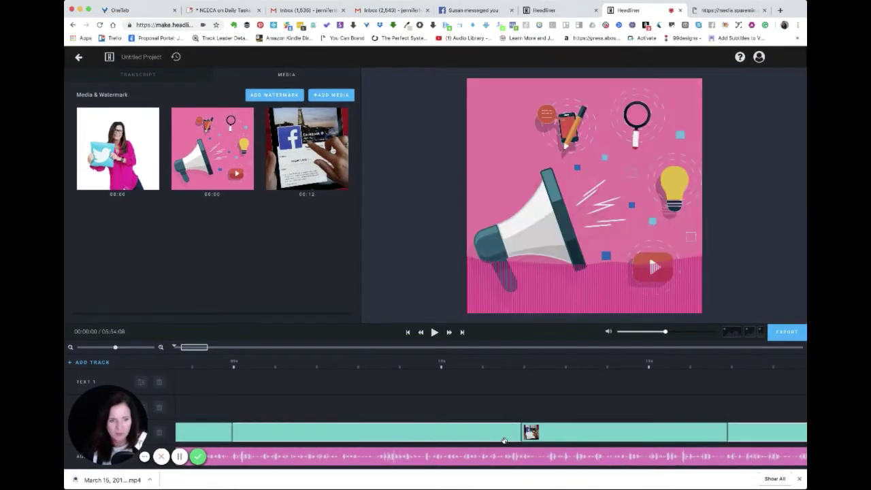
Place the megaphone clip at about 3 seconds, after the opening photo, and reopen the media search
{"action": "left_click_drag", "start_coordinate": [203, 434], "coordinate": [310, 433]}
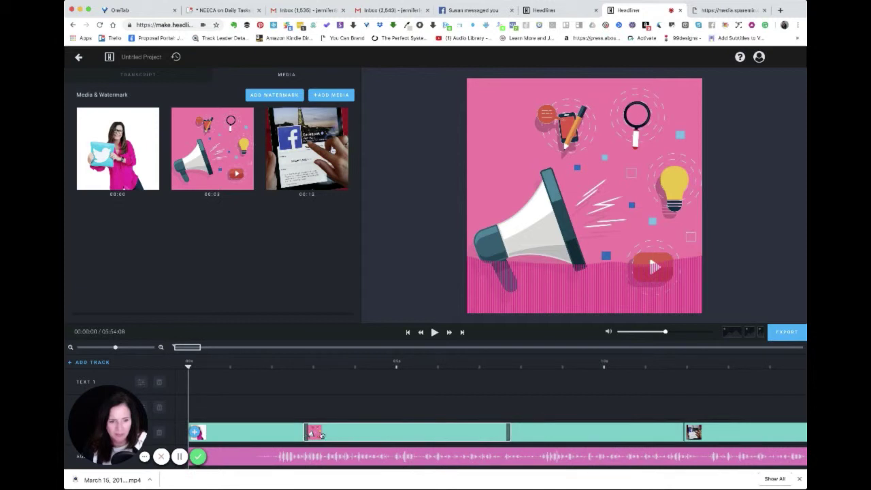
{"action": "left_click_drag", "start_coordinate": [322, 436], "coordinate": [331, 435]}
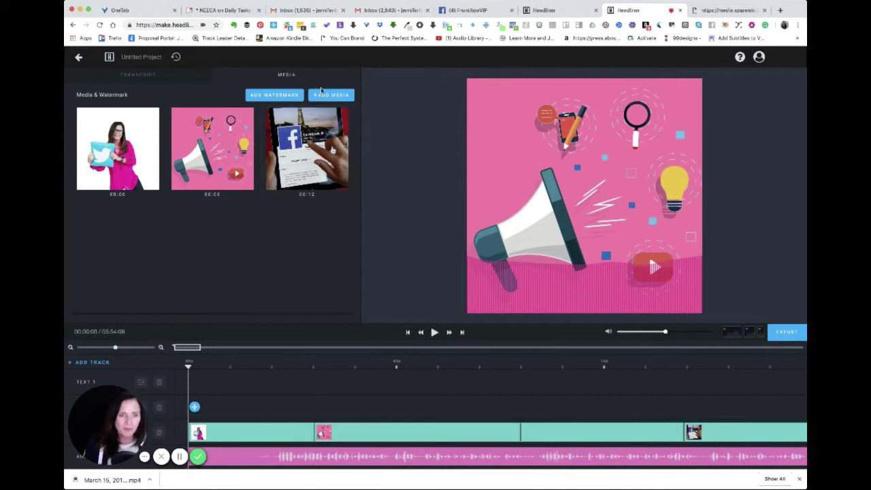
{"action": "left_click", "coordinate": [322, 92]}
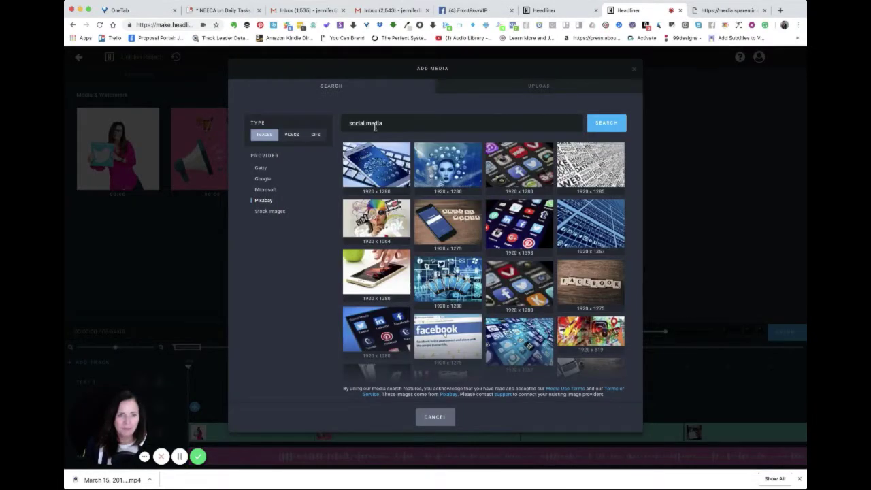
Switch the 'social media' search to GIFs and pick the animated envelope GIF
{"action": "left_click", "coordinate": [470, 88]}
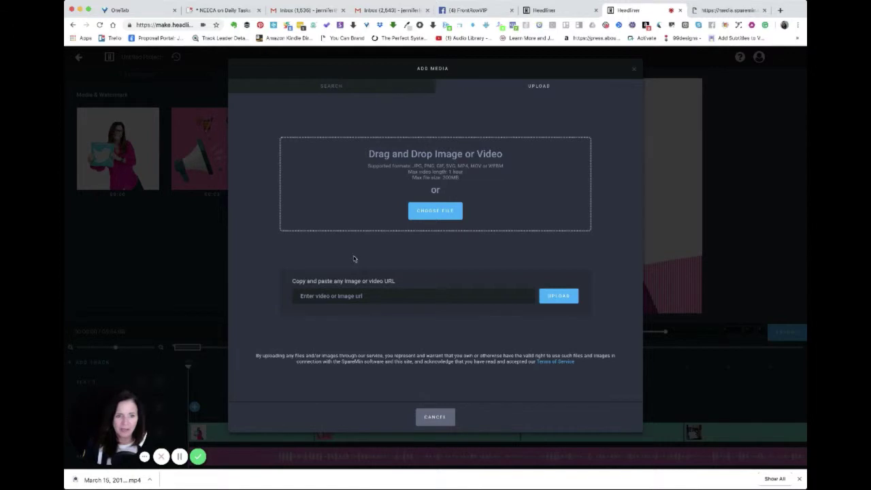
{"action": "left_click", "coordinate": [341, 86]}
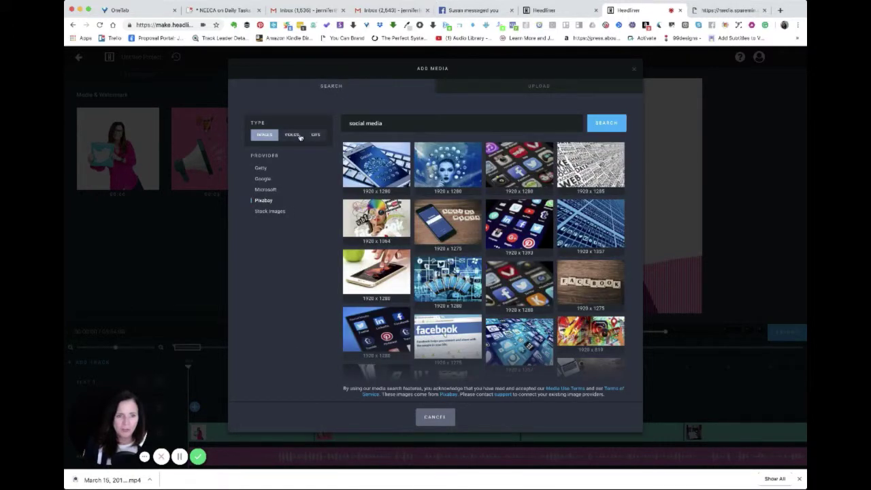
{"action": "left_click", "coordinate": [317, 135]}
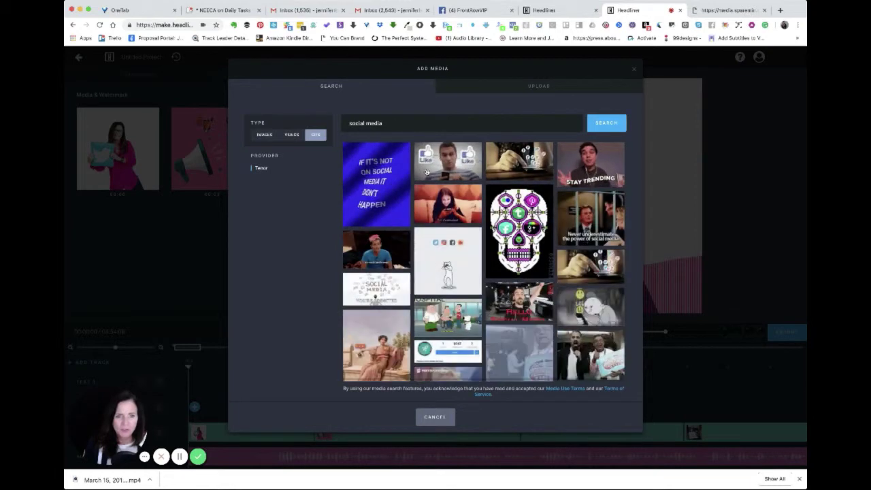
{"action": "scroll", "coordinate": [444, 203], "scroll_direction": "down", "scroll_amount": 3}
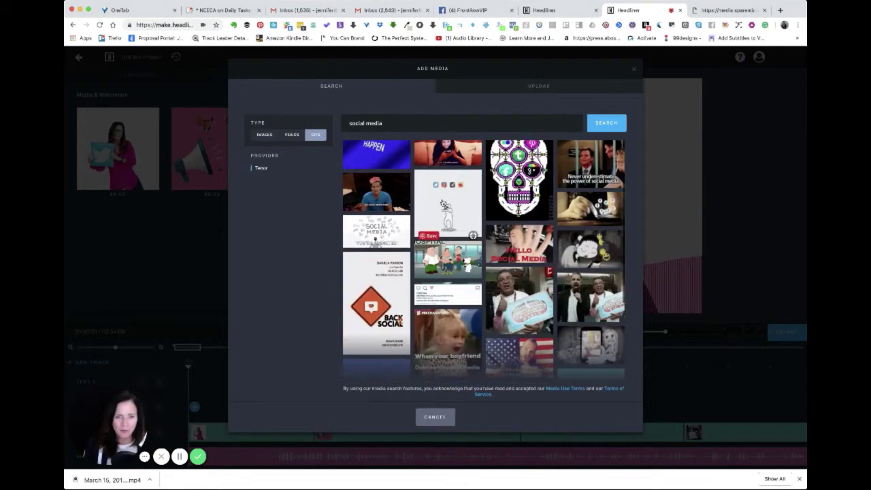
{"action": "scroll", "coordinate": [443, 202], "scroll_direction": "down", "scroll_amount": 2}
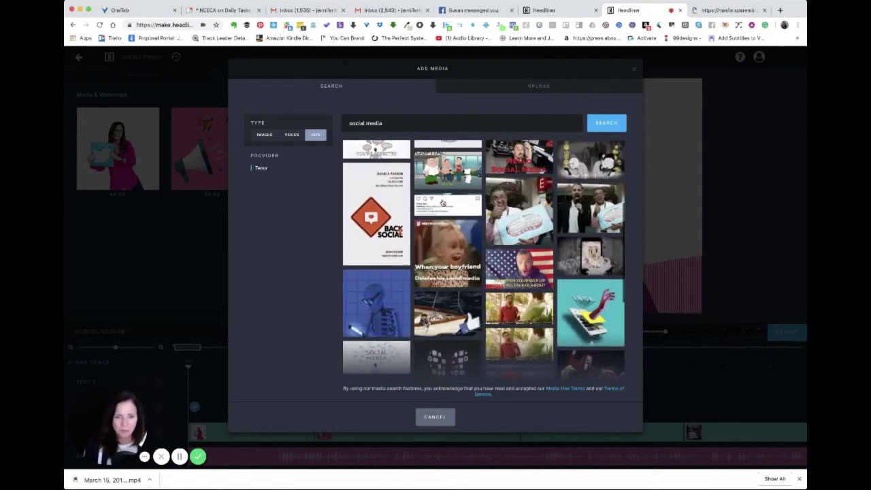
{"action": "scroll", "coordinate": [443, 203], "scroll_direction": "down", "scroll_amount": 1}
{"action": "scroll", "coordinate": [442, 203], "scroll_direction": "down", "scroll_amount": 1}
{"action": "scroll", "coordinate": [436, 232], "scroll_direction": "down", "scroll_amount": 1}
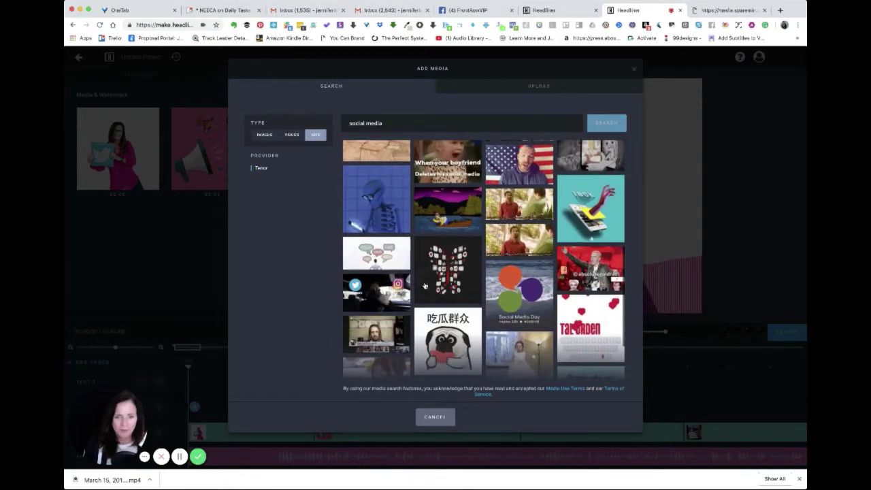
{"action": "scroll", "coordinate": [429, 266], "scroll_direction": "down", "scroll_amount": 2}
{"action": "scroll", "coordinate": [424, 286], "scroll_direction": "down", "scroll_amount": 1}
{"action": "scroll", "coordinate": [424, 286], "scroll_direction": "down", "scroll_amount": 2}
{"action": "scroll", "coordinate": [476, 252], "scroll_direction": "down", "scroll_amount": 1}
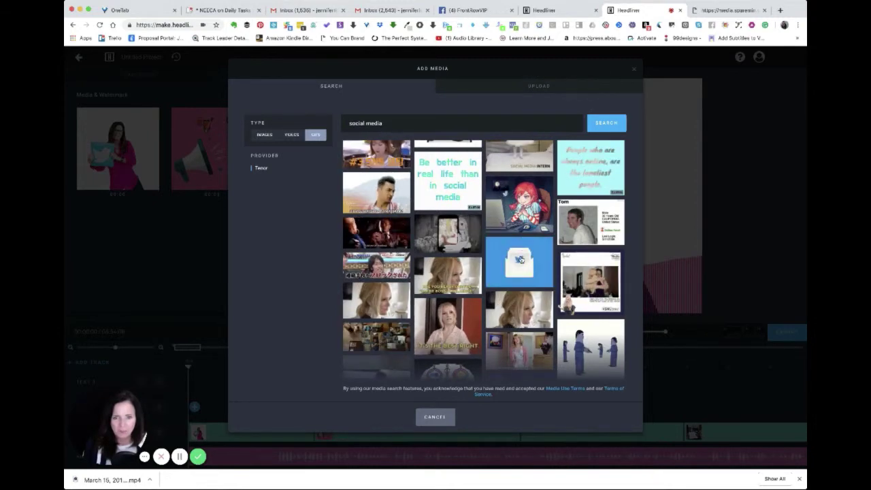
{"action": "left_click", "coordinate": [494, 271]}
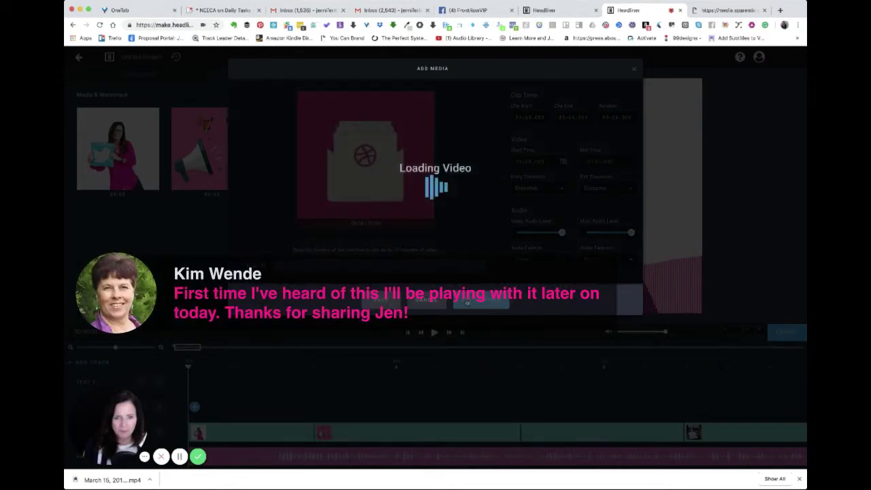
Add the envelope GIF and move its clip to start about 2 seconds in, after the photo
{"action": "left_click", "coordinate": [477, 308]}
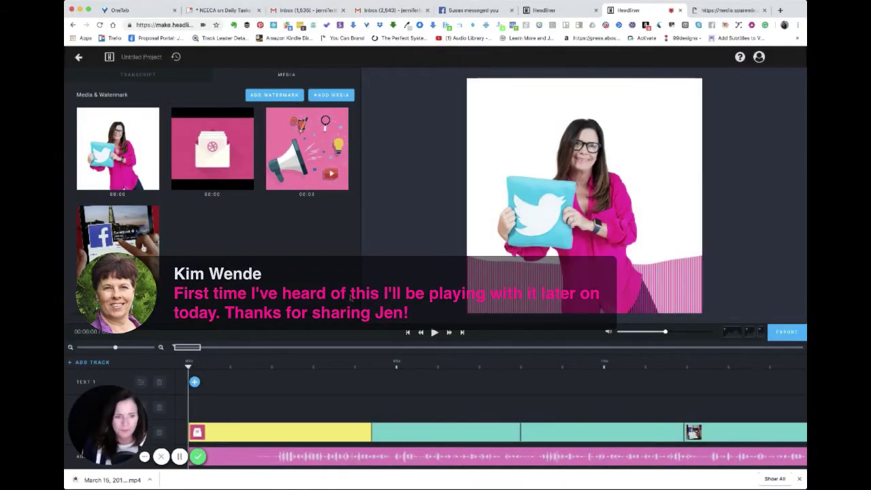
{"action": "left_click_drag", "start_coordinate": [312, 424], "coordinate": [406, 423]}
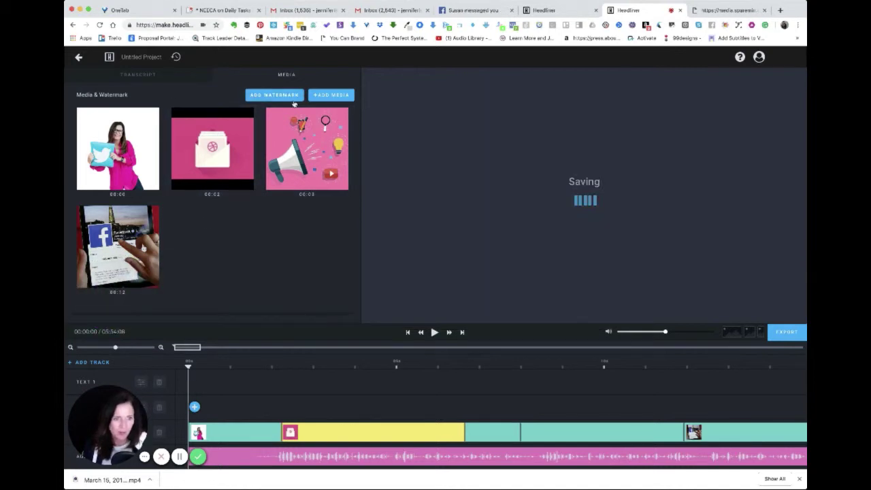
Retitle the Untitled Project as 'test demo delete'
{"action": "left_click", "coordinate": [151, 57]}
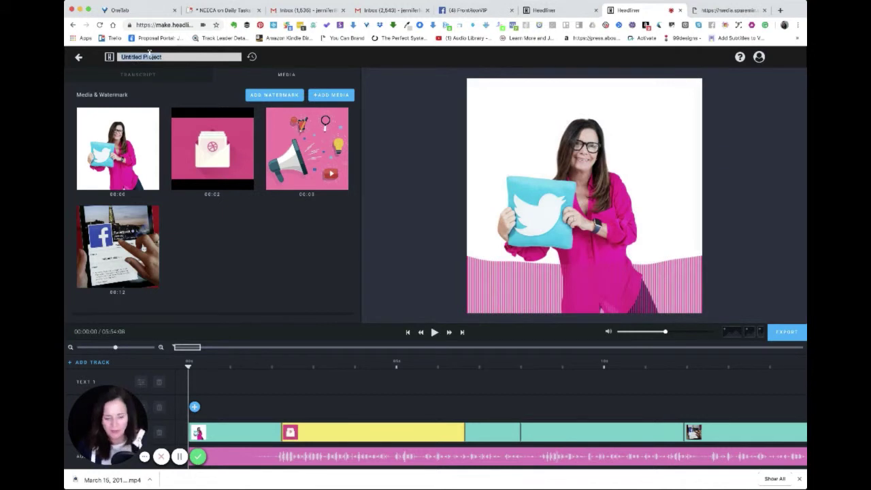
{"action": "type", "text": "tas"}
{"action": "type", "text": "emo"}
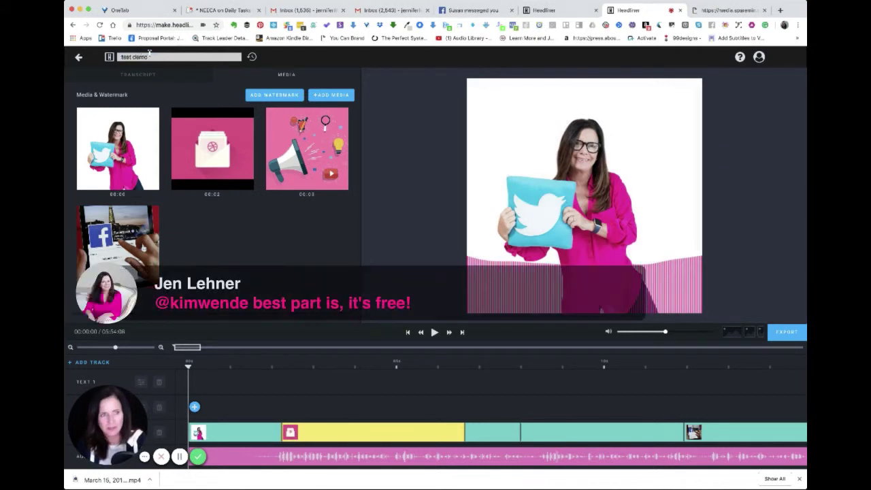
{"action": "type", "text": "elete"}
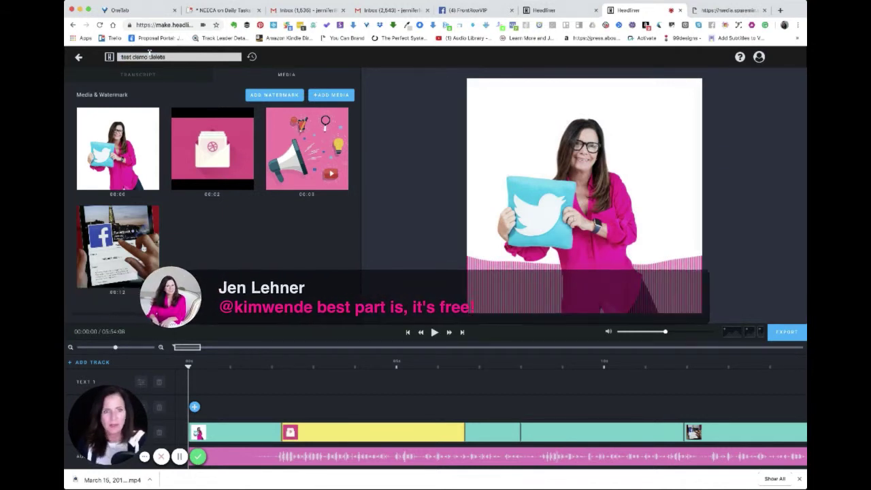
{"action": "key", "text": "Return"}
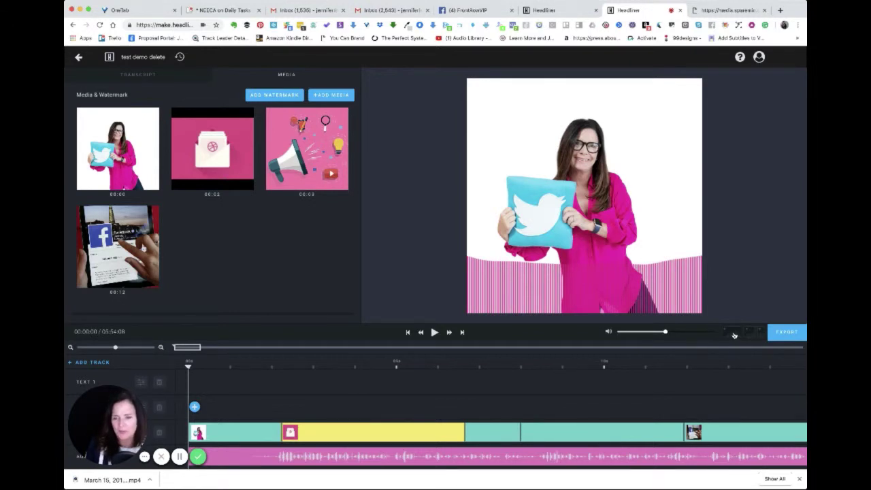
{"action": "left_click", "coordinate": [734, 334]}
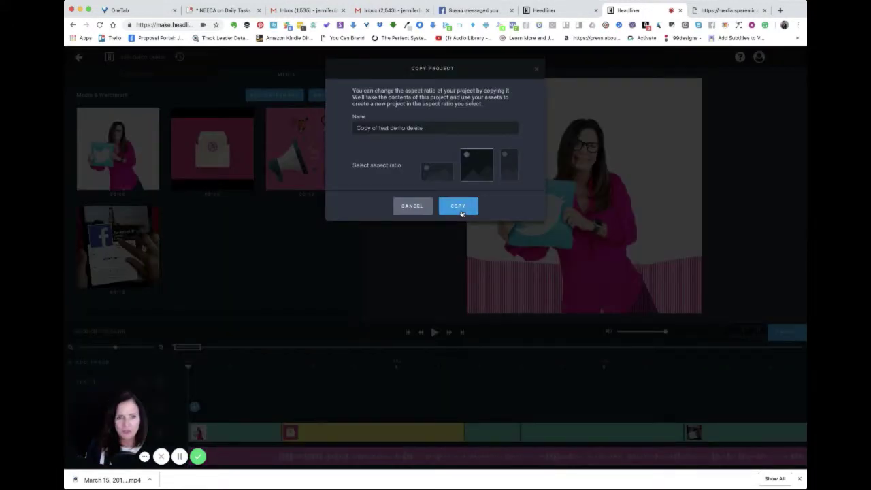
{"action": "left_click", "coordinate": [413, 208]}
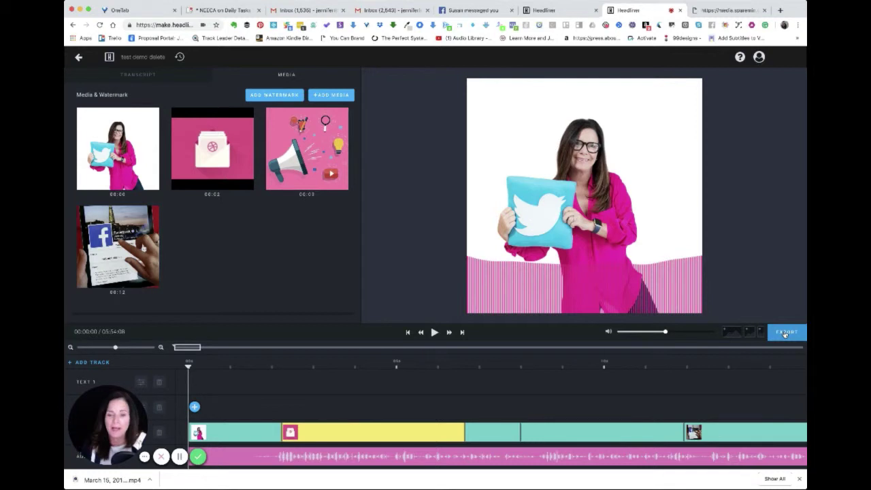
Export the audiogram as a Square HD, 24 fps, High-quality video
{"action": "left_click", "coordinate": [787, 332]}
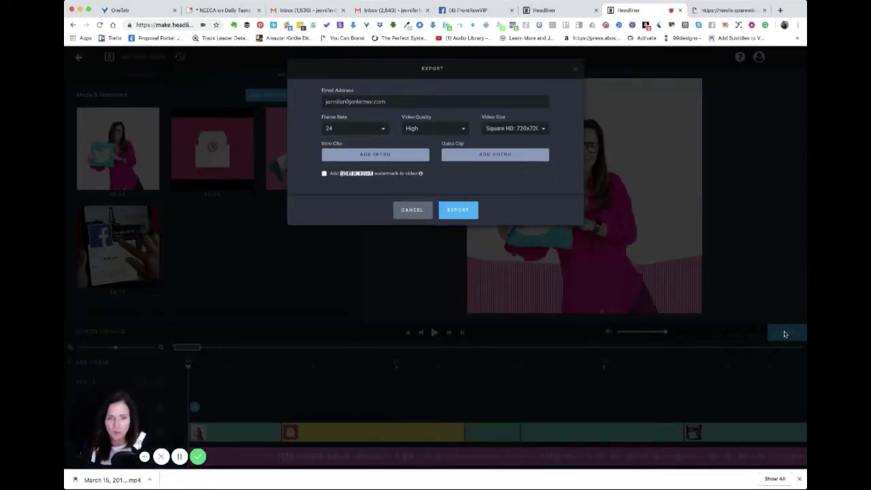
{"action": "left_click", "coordinate": [460, 212]}
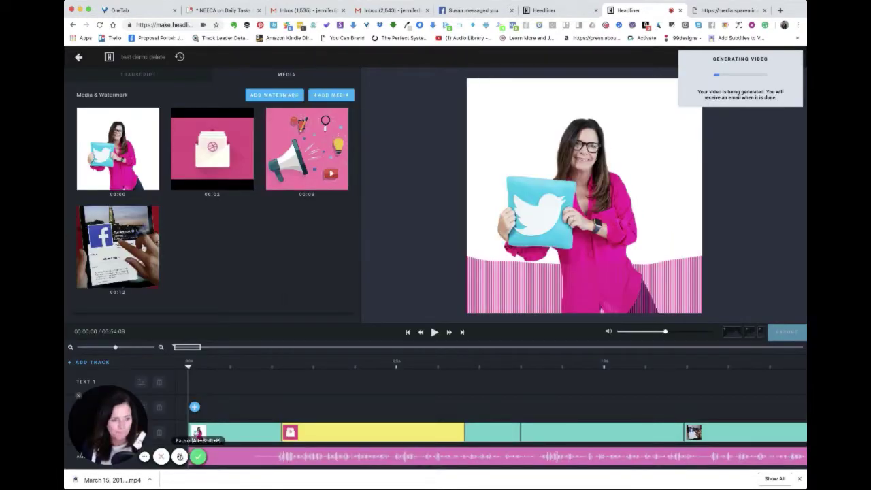
{"action": "left_click", "coordinate": [179, 457]}
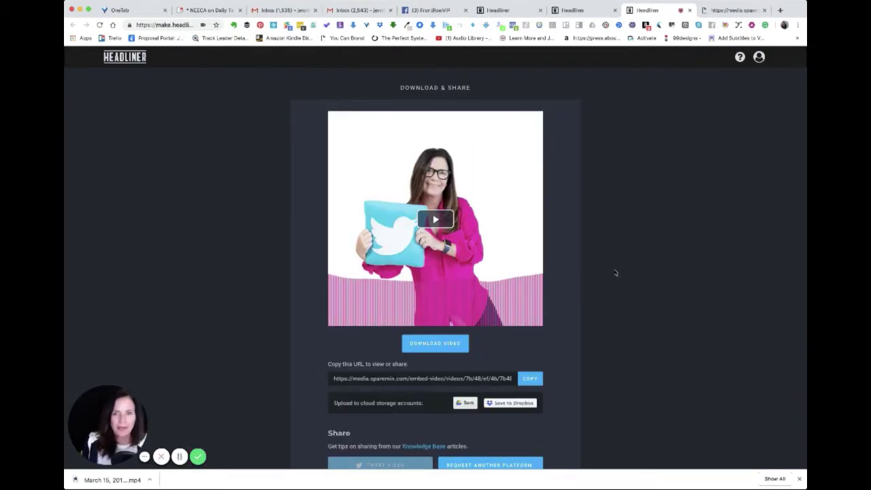
{"action": "scroll", "coordinate": [615, 273], "scroll_direction": "down", "scroll_amount": 1}
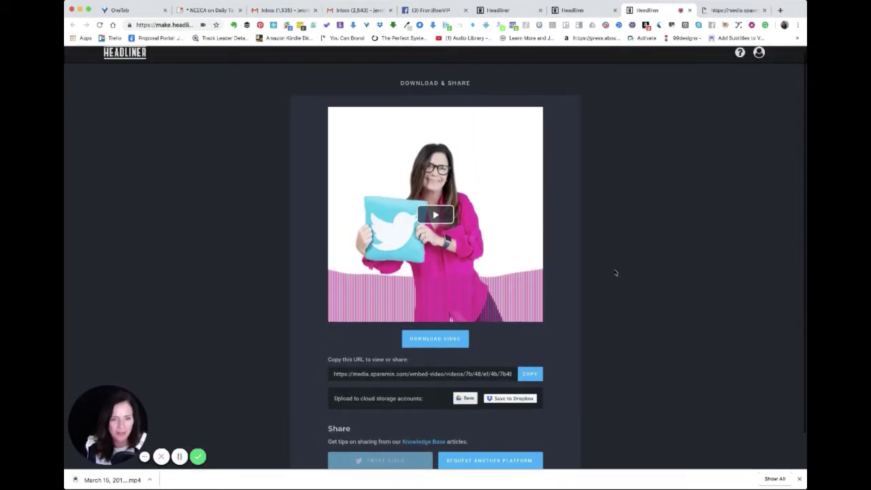
{"action": "left_click", "coordinate": [435, 216]}
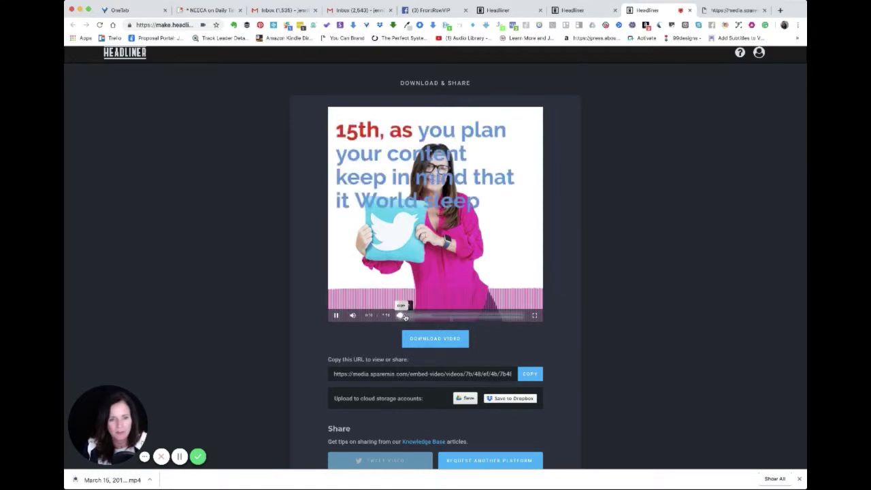
{"action": "left_click_drag", "start_coordinate": [406, 318], "coordinate": [416, 317]}
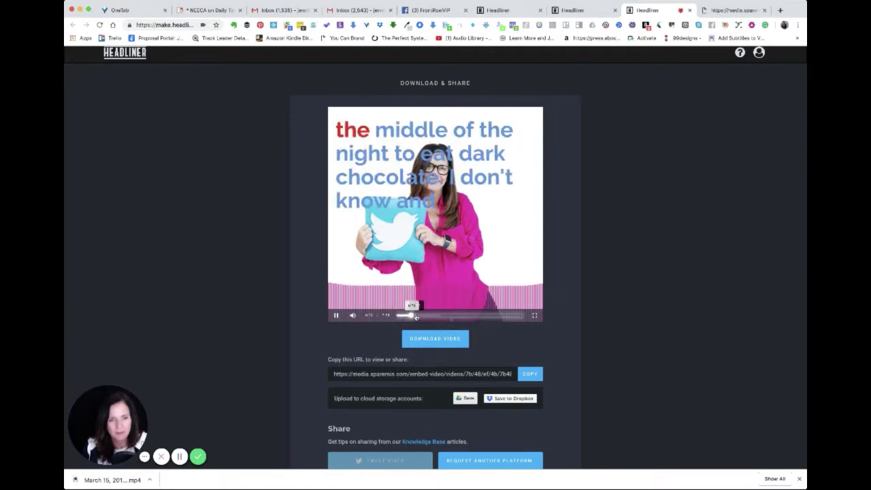
{"action": "left_click", "coordinate": [416, 317]}
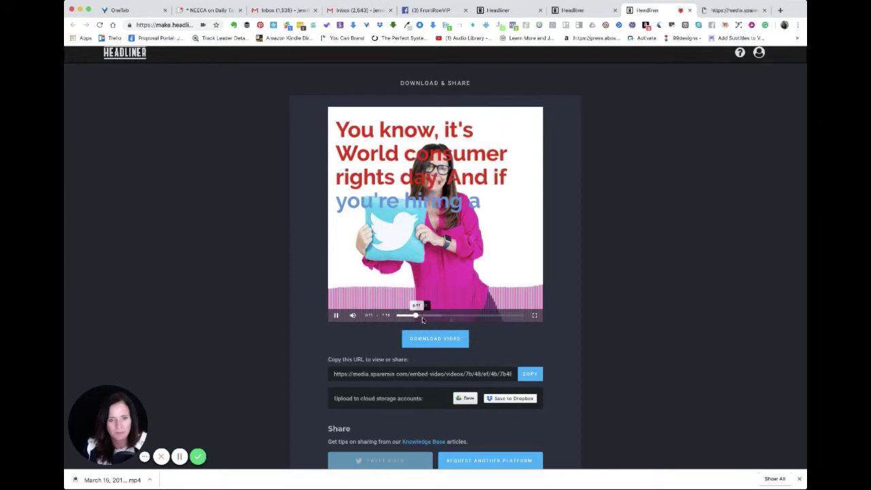
{"action": "left_click_drag", "start_coordinate": [423, 320], "coordinate": [498, 317]}
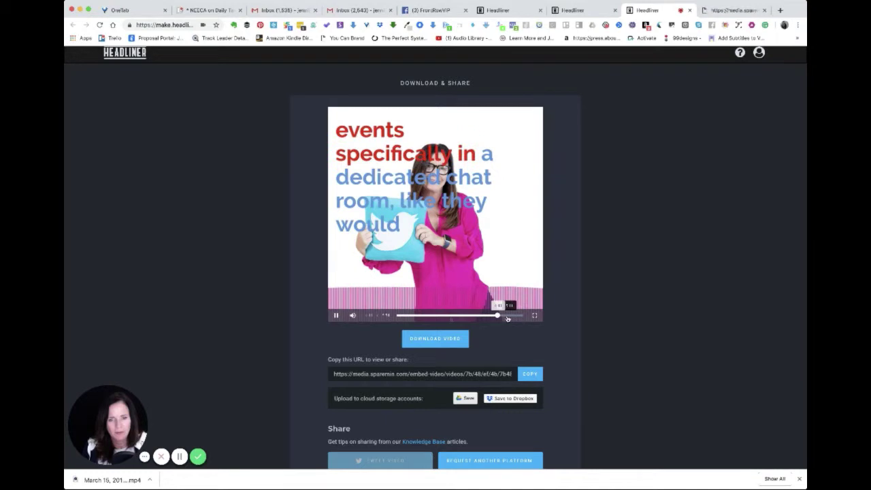
{"action": "left_click", "coordinate": [398, 317]}
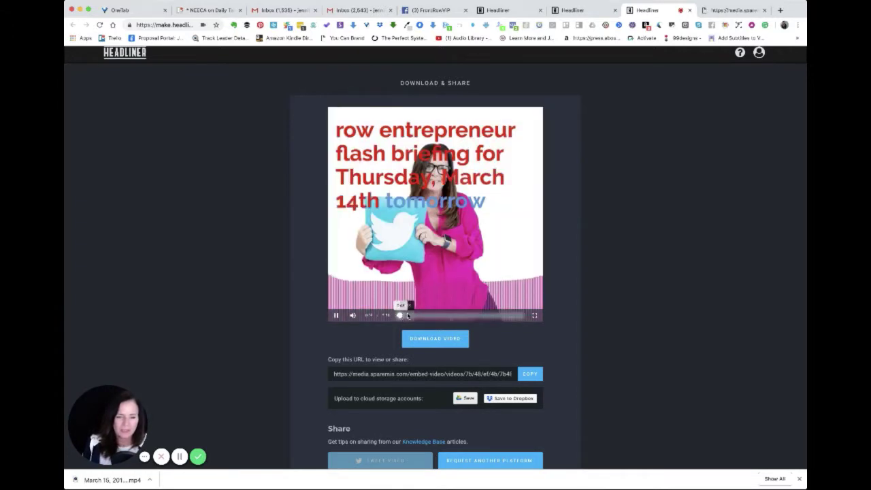
{"action": "left_click", "coordinate": [336, 316]}
Copy the video's share link, then go back to the Headliner home dashboard
{"action": "scroll", "coordinate": [463, 340], "scroll_direction": "down", "scroll_amount": 1}
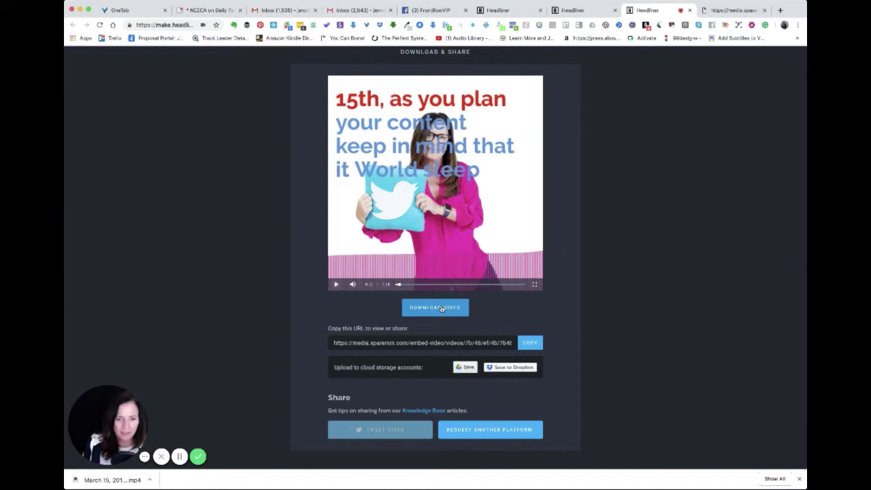
{"action": "scroll", "coordinate": [441, 308], "scroll_direction": "down", "scroll_amount": 1}
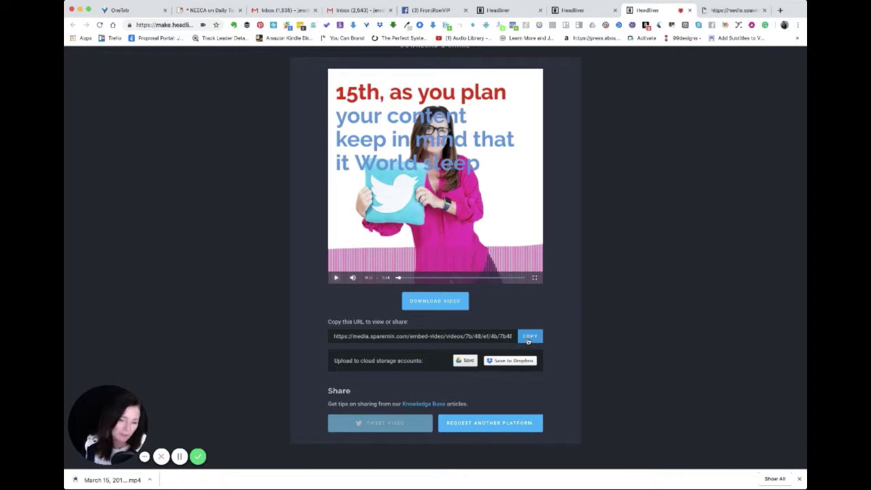
{"action": "left_click", "coordinate": [528, 341]}
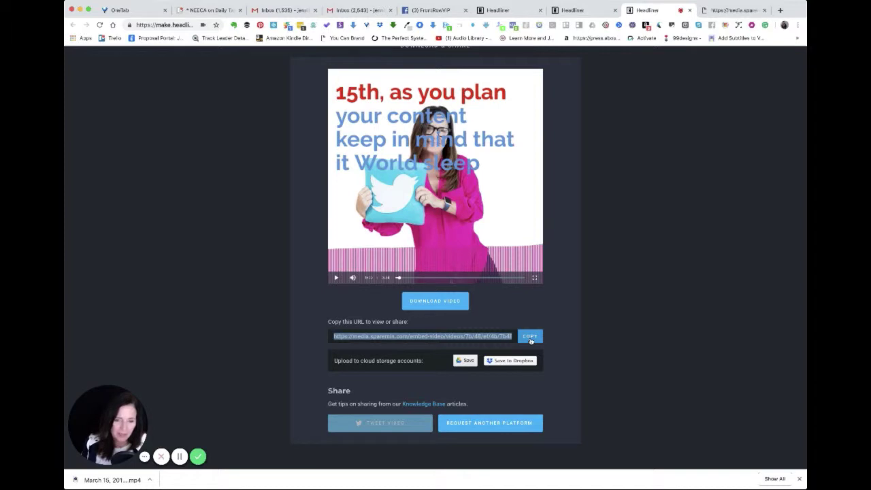
{"action": "left_click", "coordinate": [529, 339]}
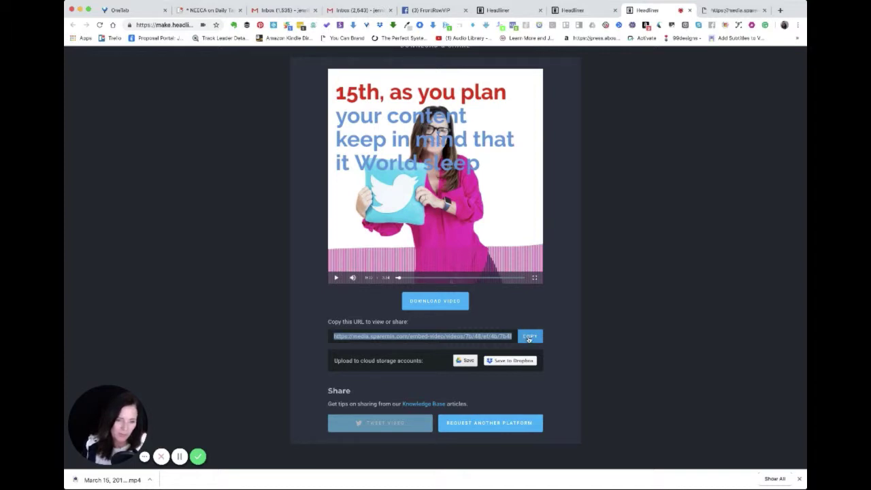
{"action": "scroll", "coordinate": [408, 259], "scroll_direction": "up", "scroll_amount": 2}
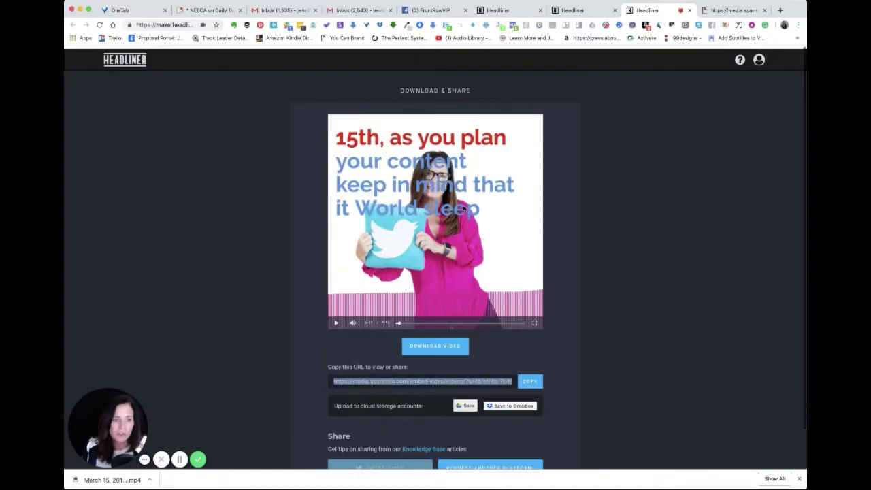
{"action": "left_click", "coordinate": [117, 57]}
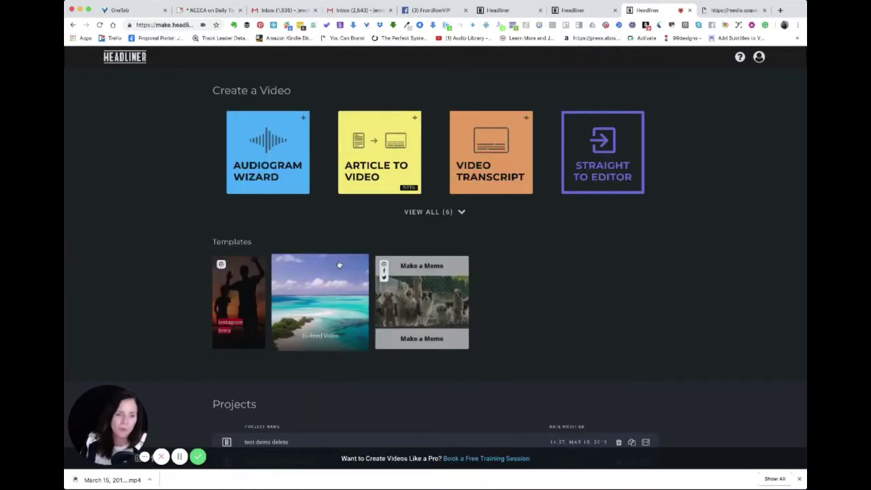
Expand all six video types and begin an Article to Video project
{"action": "scroll", "coordinate": [339, 265], "scroll_direction": "down", "scroll_amount": 2}
{"action": "scroll", "coordinate": [338, 264], "scroll_direction": "down", "scroll_amount": 2}
{"action": "scroll", "coordinate": [339, 265], "scroll_direction": "up", "scroll_amount": 4}
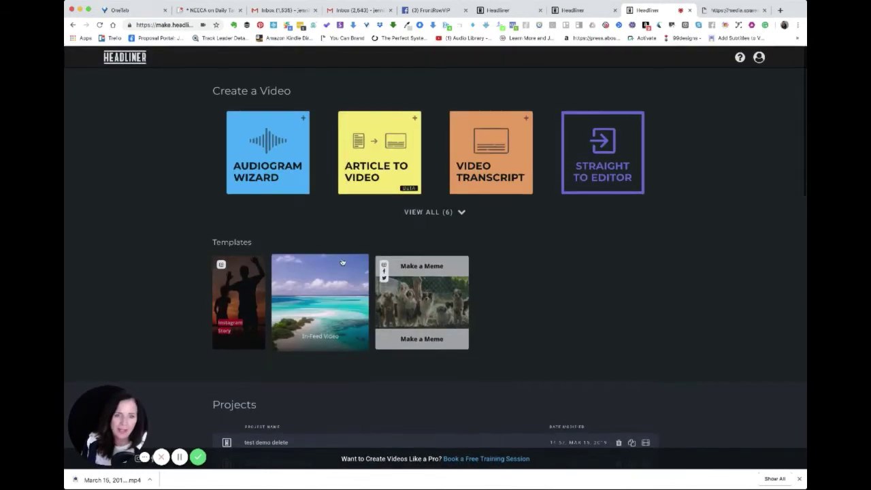
{"action": "left_click", "coordinate": [421, 215]}
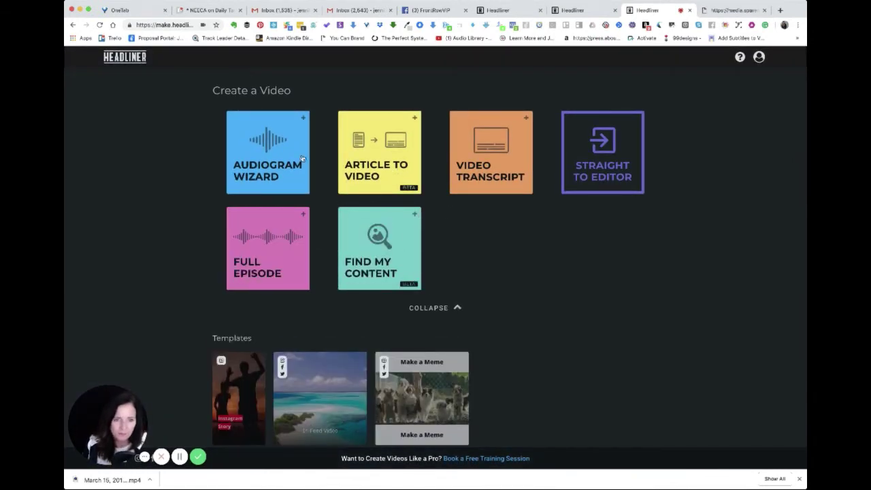
{"action": "mouse_move", "coordinate": [379, 152]}
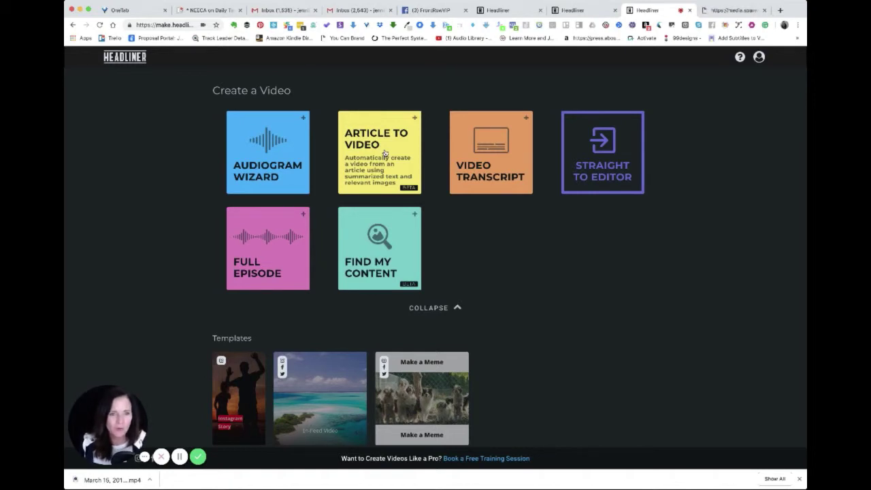
{"action": "left_click", "coordinate": [385, 154]}
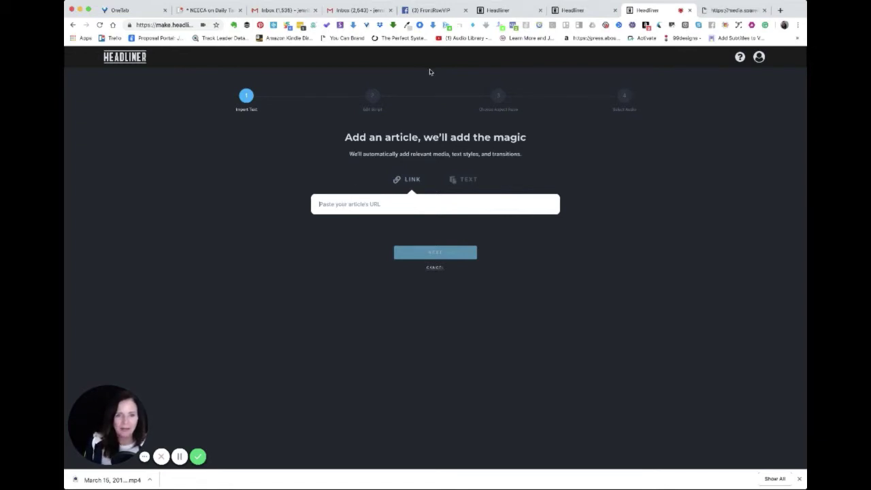
Glance at the editor tab, then leave article import for the Headliner dashboard
{"action": "left_click", "coordinate": [568, 13]}
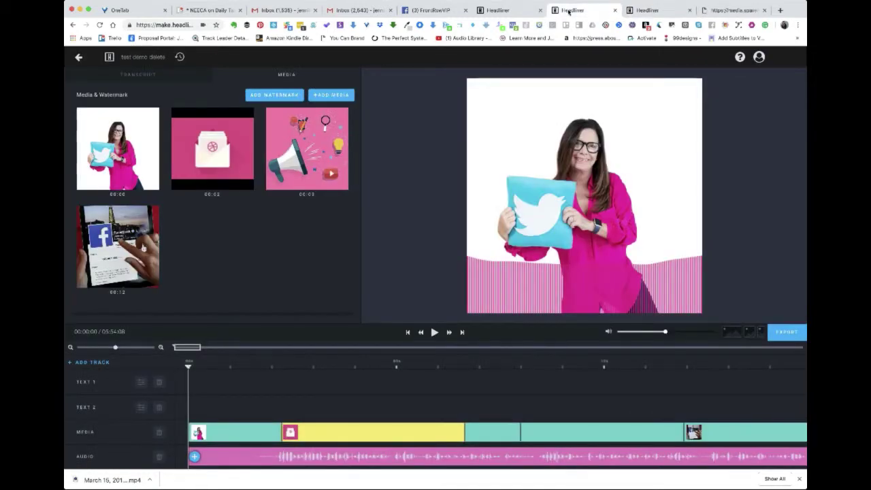
{"action": "left_click", "coordinate": [648, 13]}
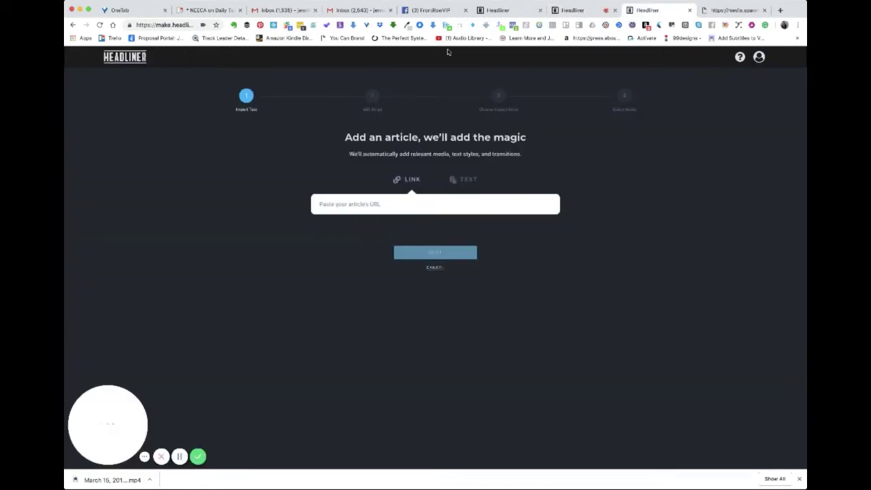
{"action": "left_click", "coordinate": [72, 25]}
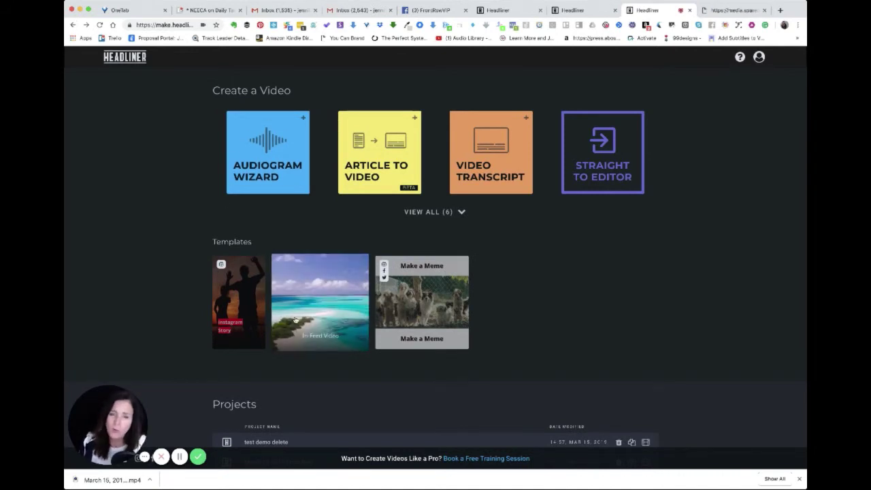
{"action": "scroll", "coordinate": [295, 320], "scroll_direction": "down", "scroll_amount": 1}
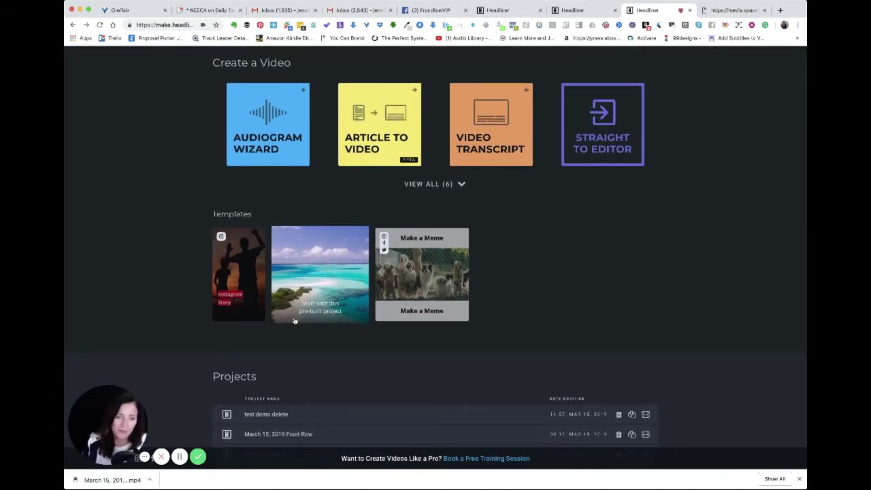
{"action": "scroll", "coordinate": [296, 320], "scroll_direction": "up", "scroll_amount": 1}
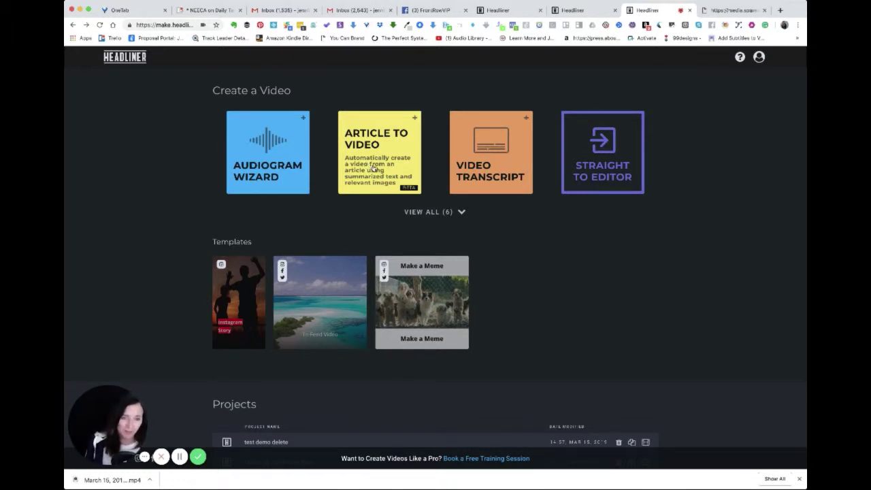
Compare Article to Video's LINK and TEXT inputs, then start a Video Transcript project
{"action": "left_click", "coordinate": [373, 167]}
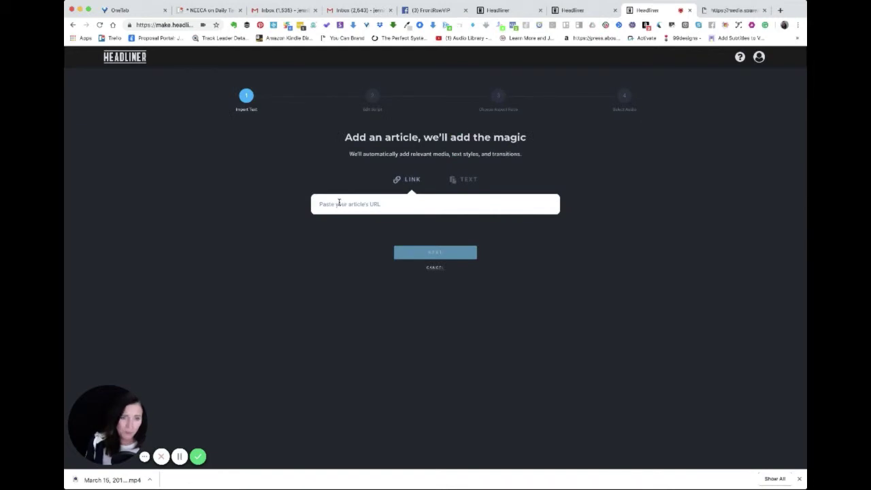
{"action": "left_click", "coordinate": [453, 180]}
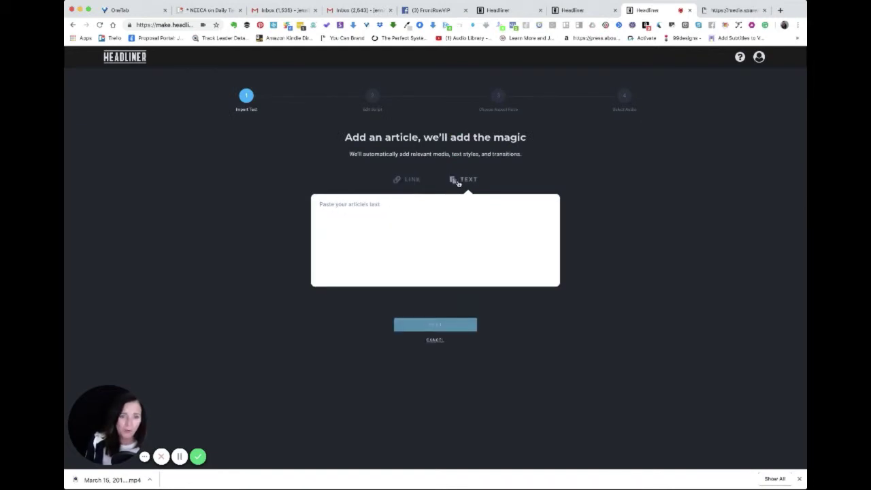
{"action": "left_click", "coordinate": [409, 179]}
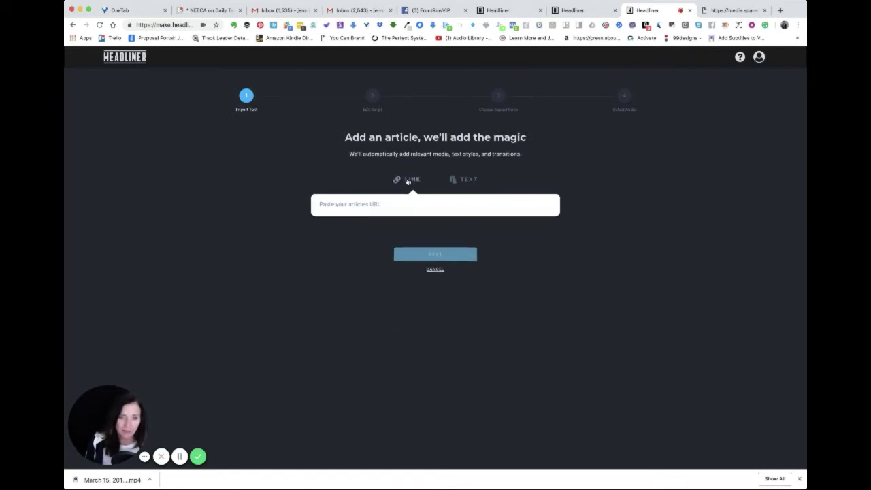
{"action": "left_click", "coordinate": [458, 179]}
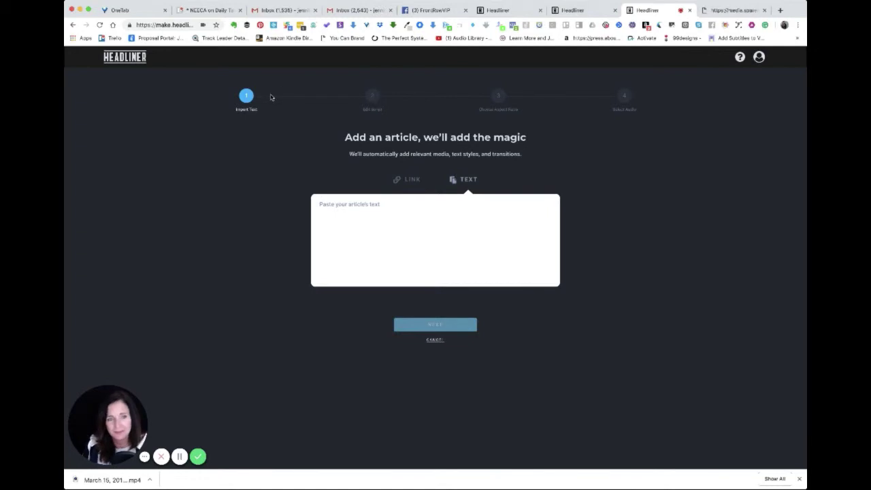
{"action": "left_click", "coordinate": [107, 58]}
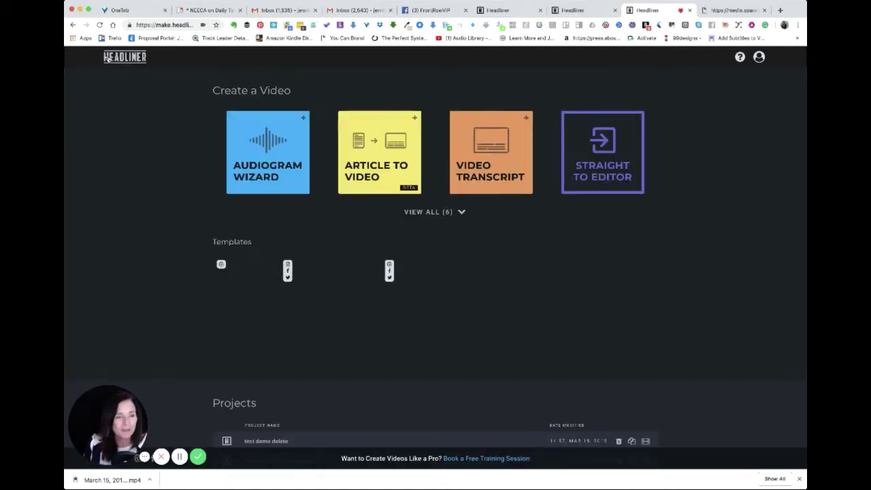
{"action": "left_click", "coordinate": [503, 175]}
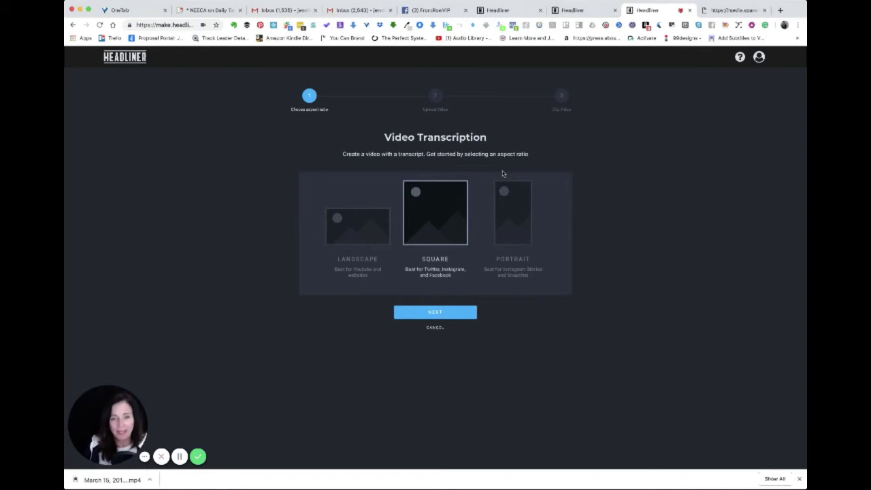
Pick the Landscape aspect ratio, then return to the Headliner dashboard
{"action": "left_click", "coordinate": [354, 224]}
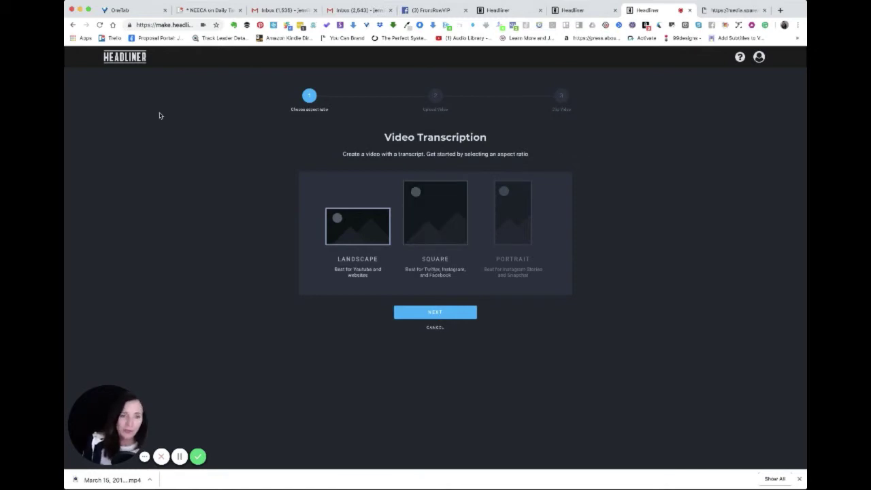
{"action": "left_click", "coordinate": [137, 60]}
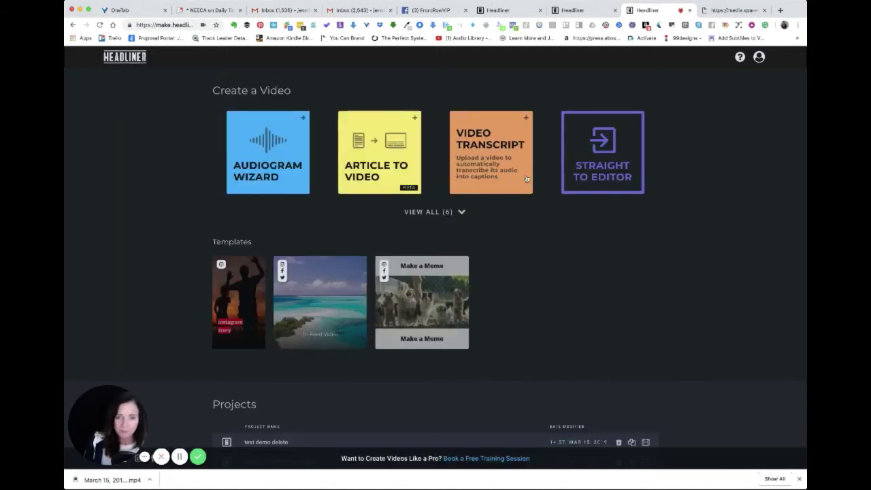
{"action": "left_click", "coordinate": [615, 172]}
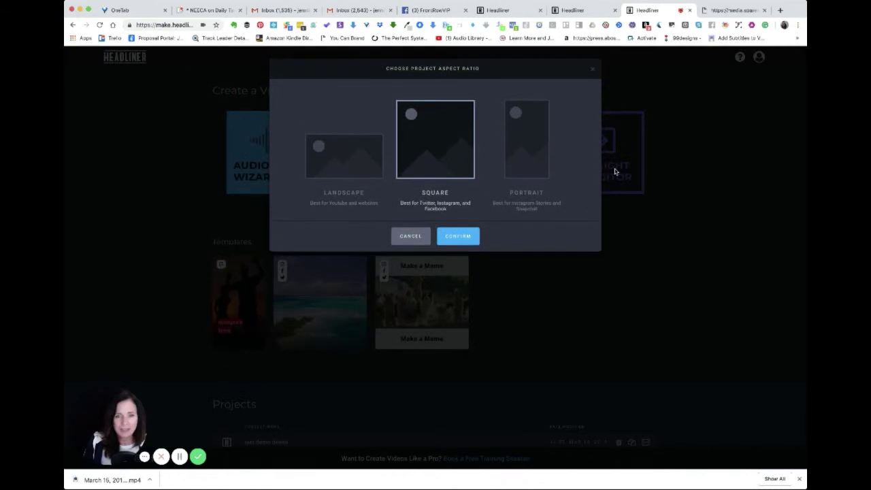
{"action": "left_click", "coordinate": [416, 234]}
{"action": "left_click", "coordinate": [432, 216]}
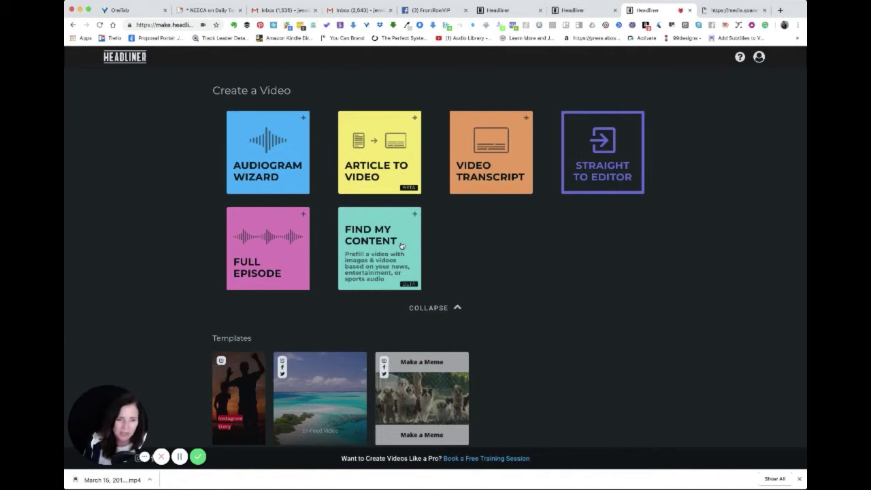
{"action": "left_click", "coordinate": [401, 245]}
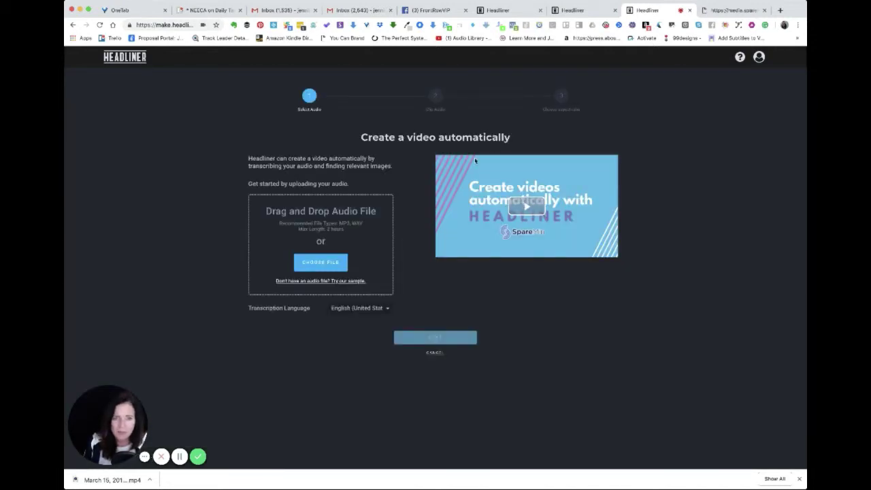
{"action": "left_click", "coordinate": [114, 59]}
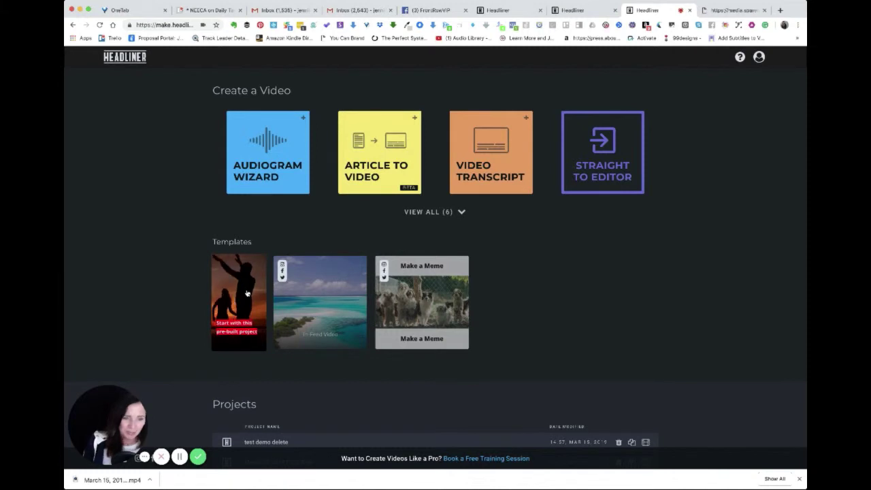
Open the Make a Meme template and play its dog-clip preview past ten seconds
{"action": "left_click", "coordinate": [433, 306]}
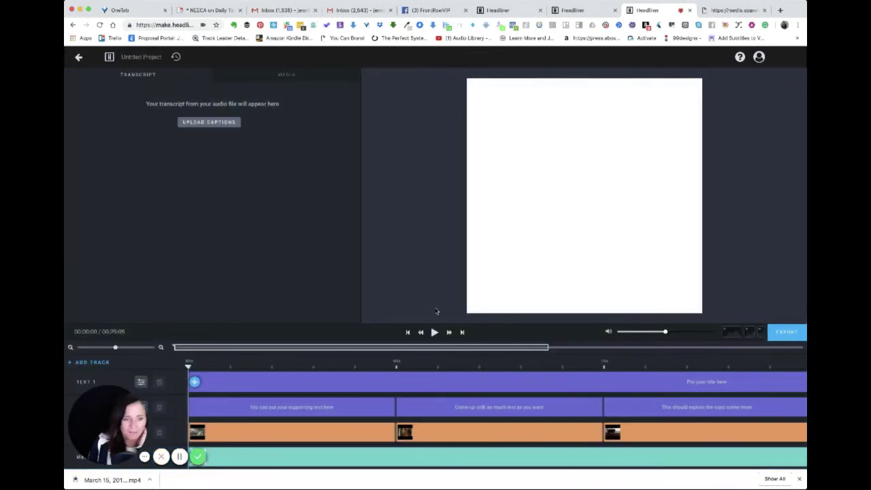
{"action": "key", "text": "space"}
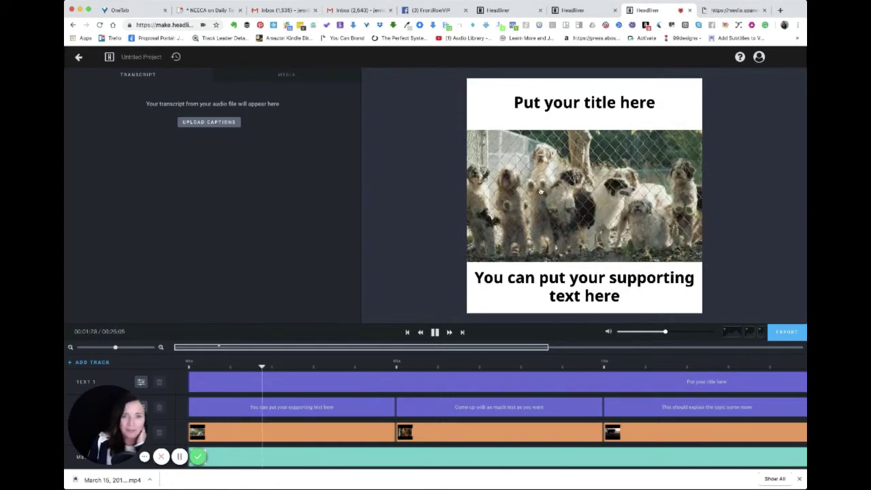
{"action": "key", "text": "space"}
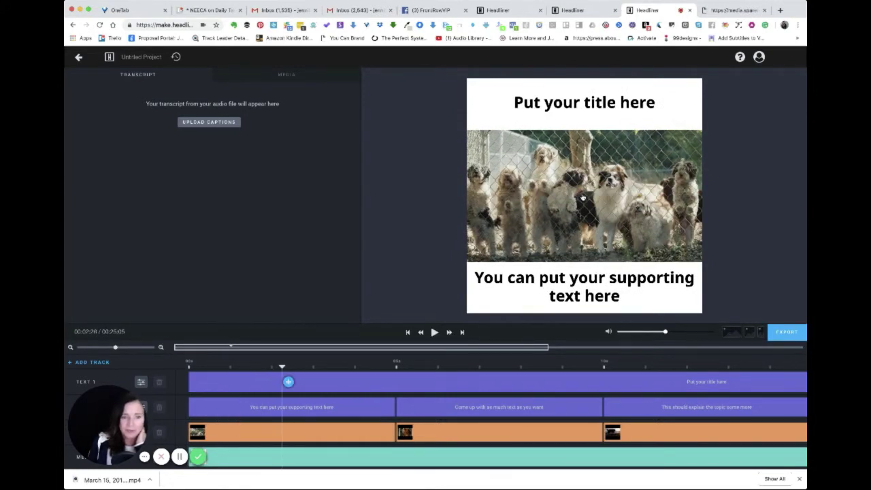
{"action": "key", "text": "space"}
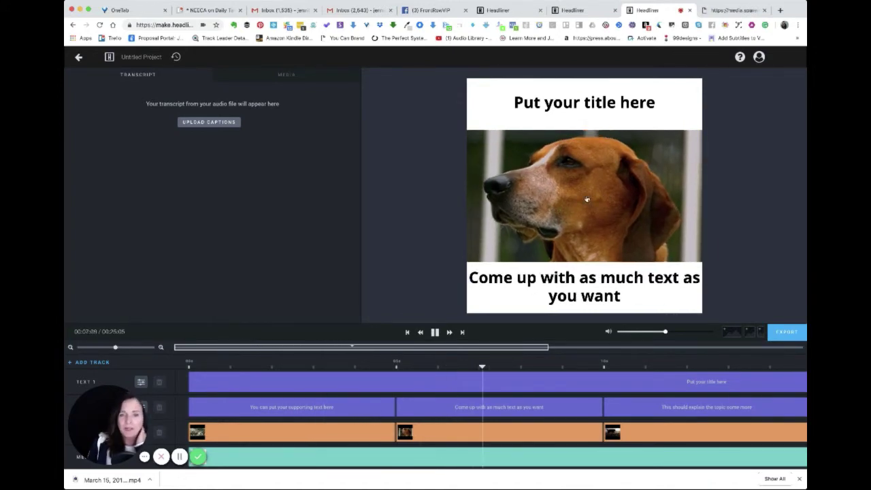
{"action": "key", "text": "space"}
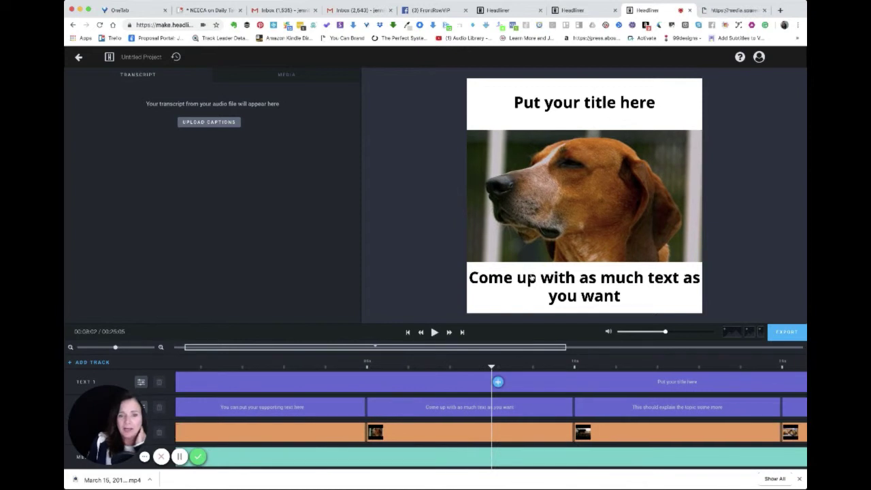
{"action": "key", "text": "space"}
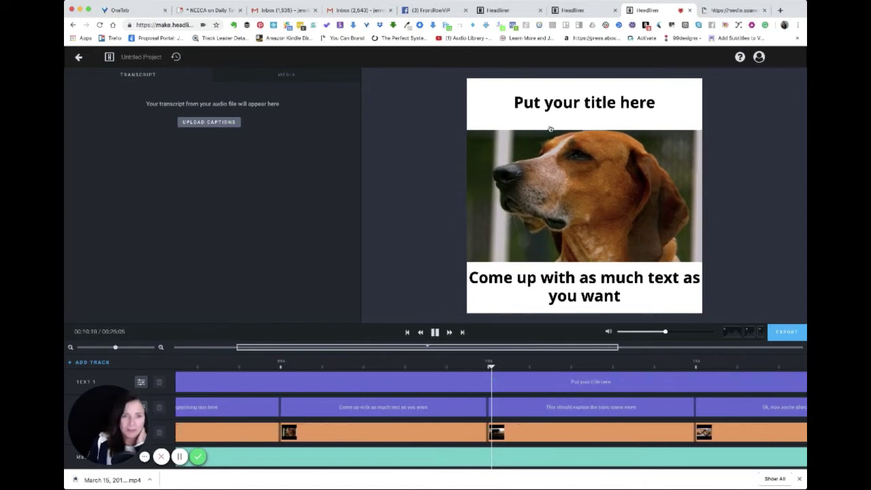
{"action": "key", "text": "space"}
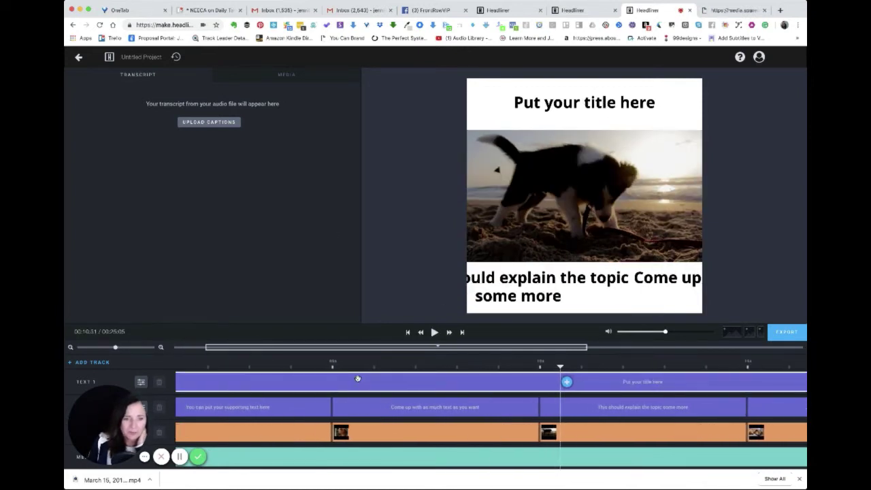
{"action": "scroll", "coordinate": [357, 378], "scroll_direction": "left", "scroll_amount": 2}
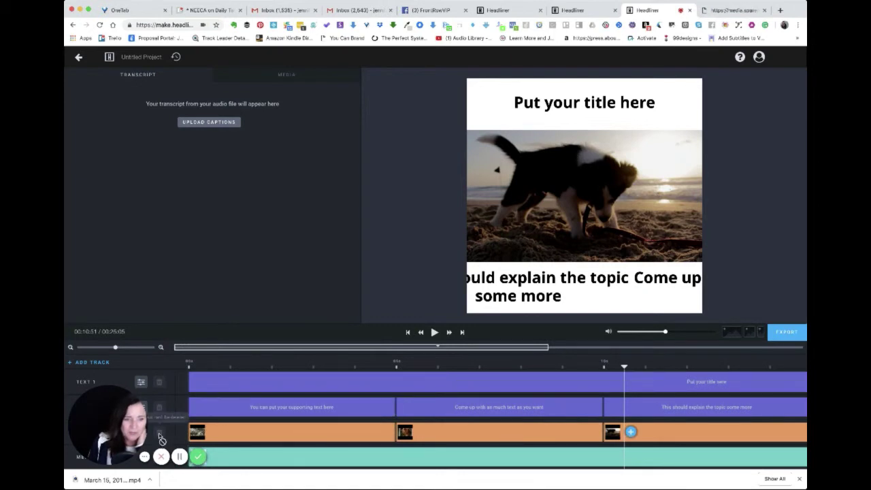
Browse replacement media for the first dog clip, cancel, and resume the meme preview
{"action": "left_click", "coordinate": [204, 436]}
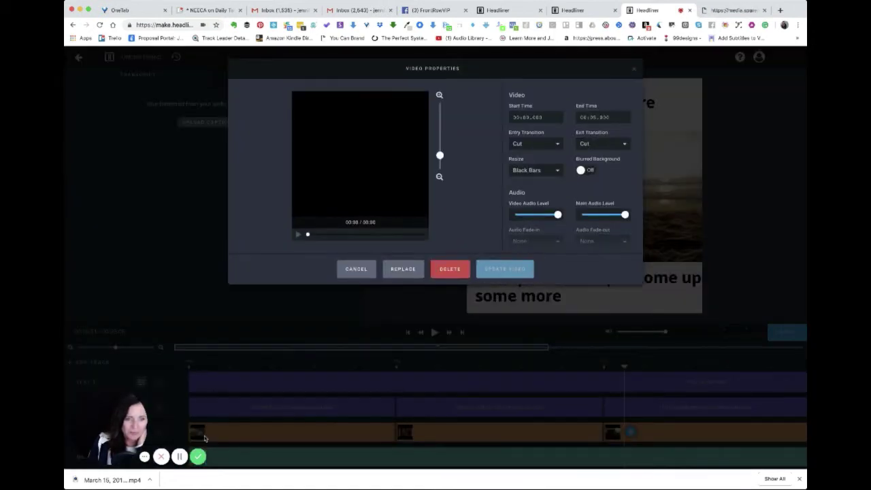
{"action": "left_click", "coordinate": [405, 269]}
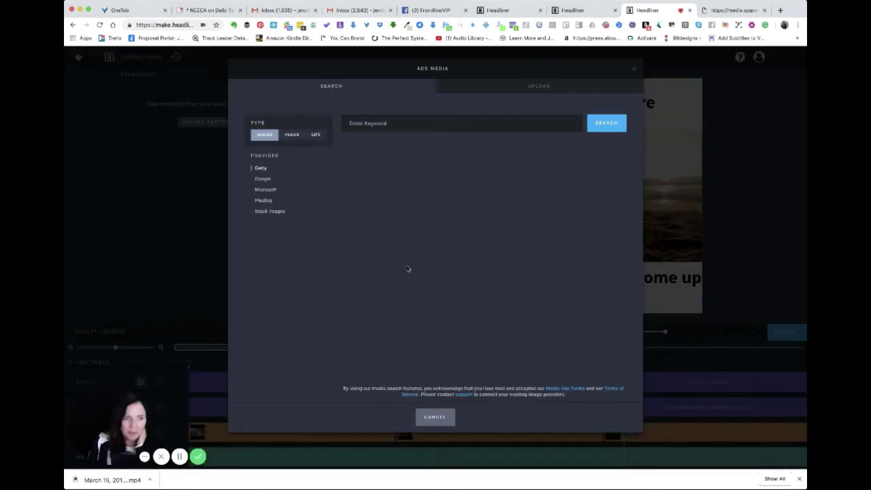
{"action": "left_click", "coordinate": [434, 415]}
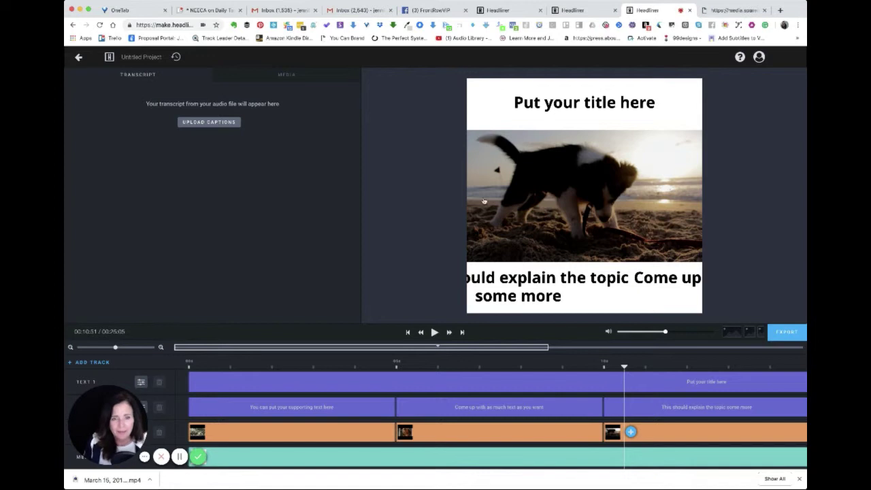
{"action": "key", "text": "space"}
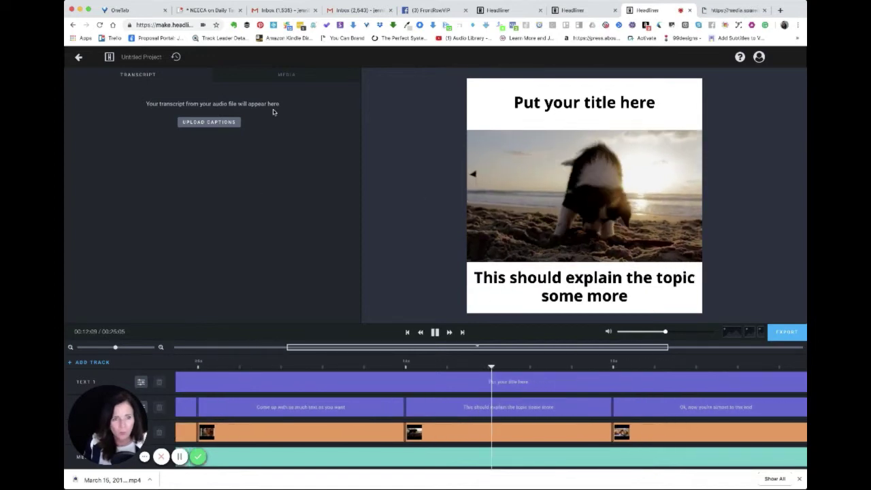
Open the beach-photo In-Feed Video template, play it, and view its Media images
{"action": "left_click", "coordinate": [79, 59]}
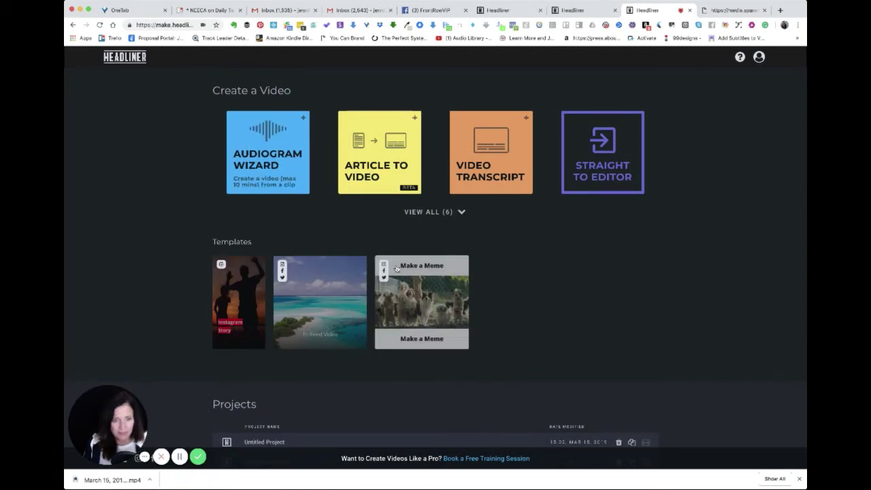
{"action": "left_click", "coordinate": [341, 294]}
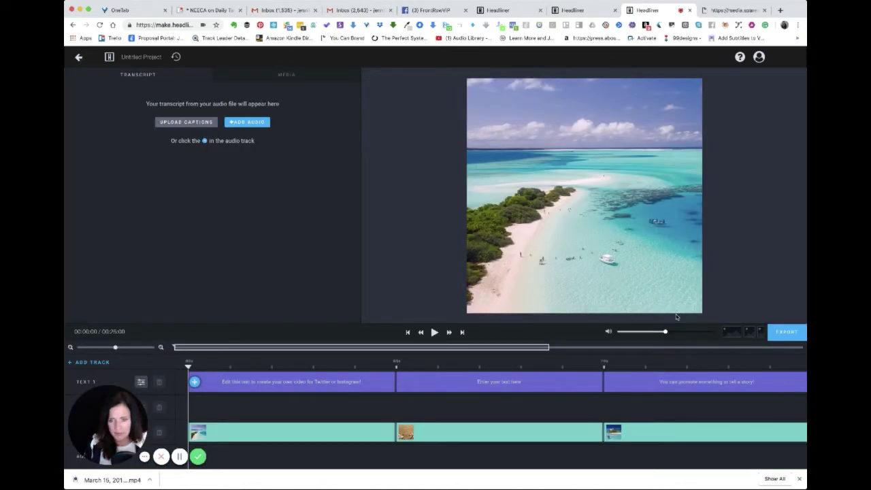
{"action": "key", "text": "space"}
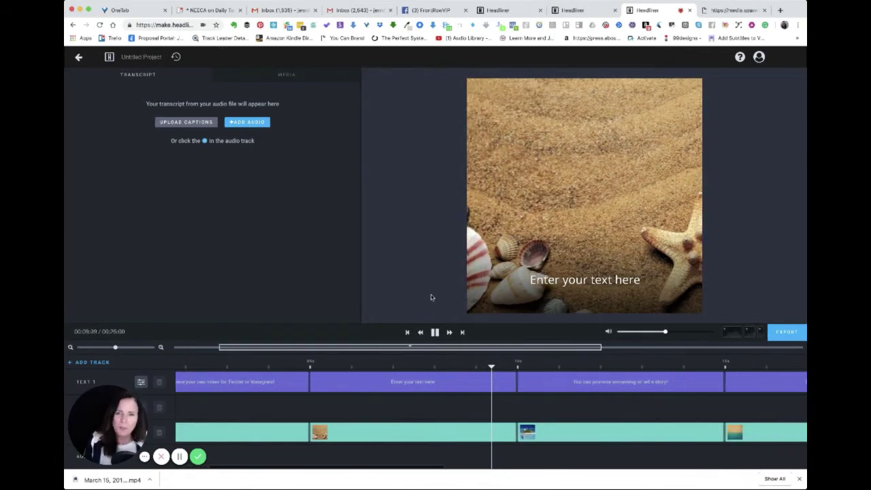
{"action": "left_click", "coordinate": [759, 57]}
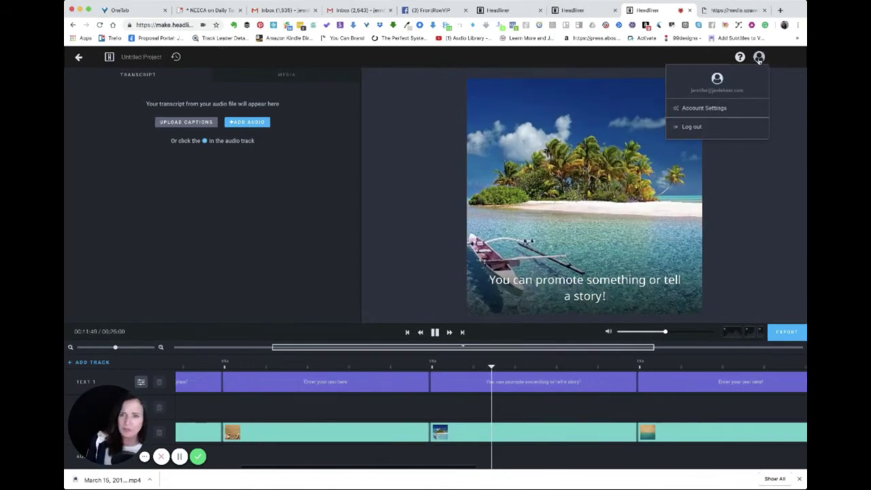
{"action": "left_click", "coordinate": [302, 74]}
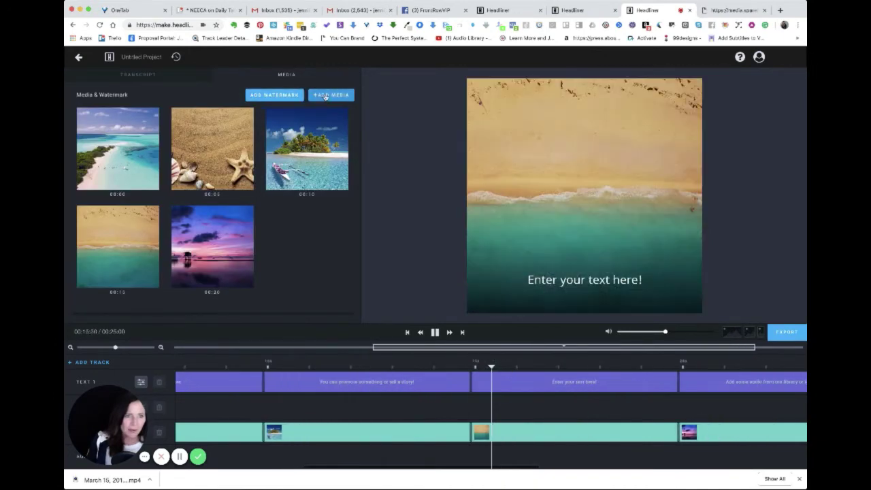
Try Add Media and Add Track, back out, then return to the dashboard
{"action": "left_click", "coordinate": [326, 97]}
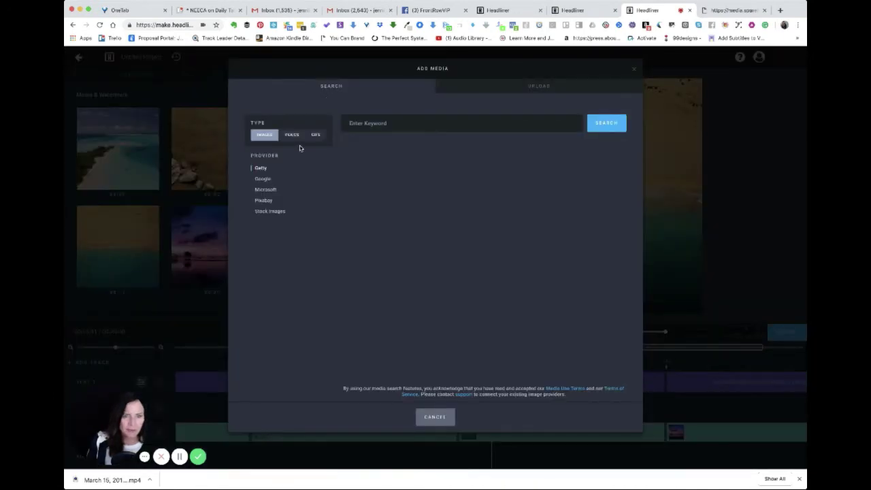
{"action": "left_click", "coordinate": [431, 416]}
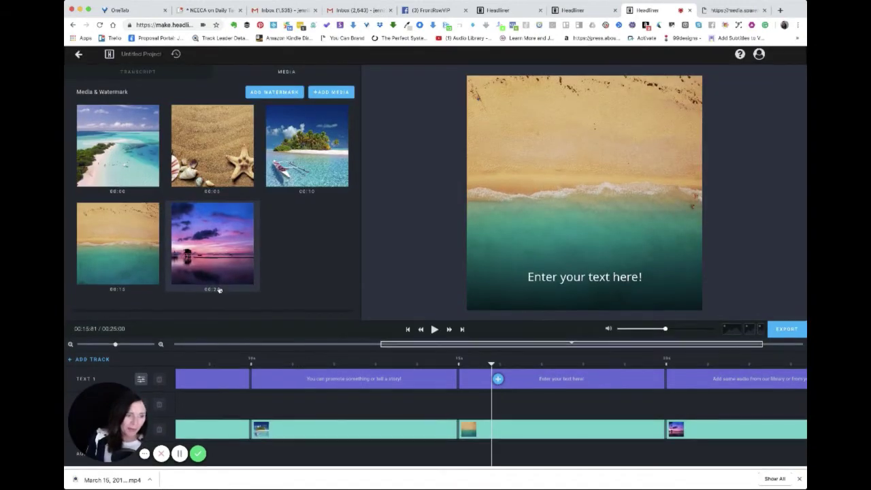
{"action": "left_click", "coordinate": [102, 362]}
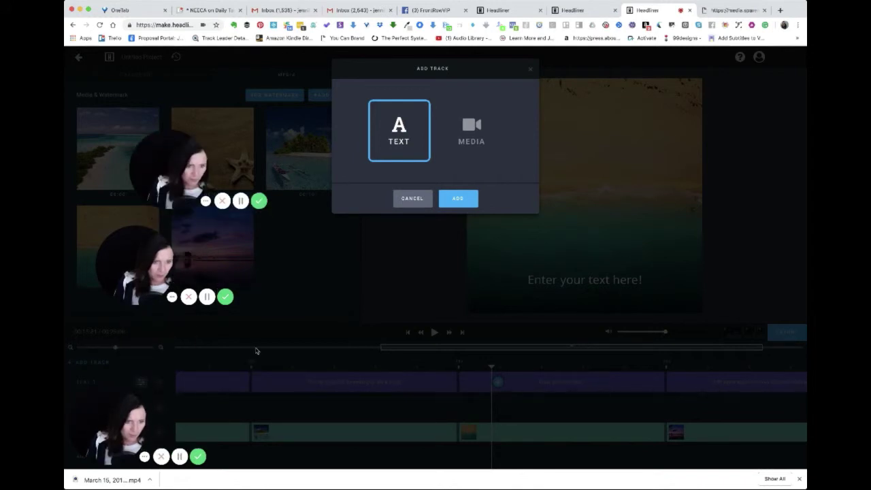
{"action": "left_click", "coordinate": [413, 199]}
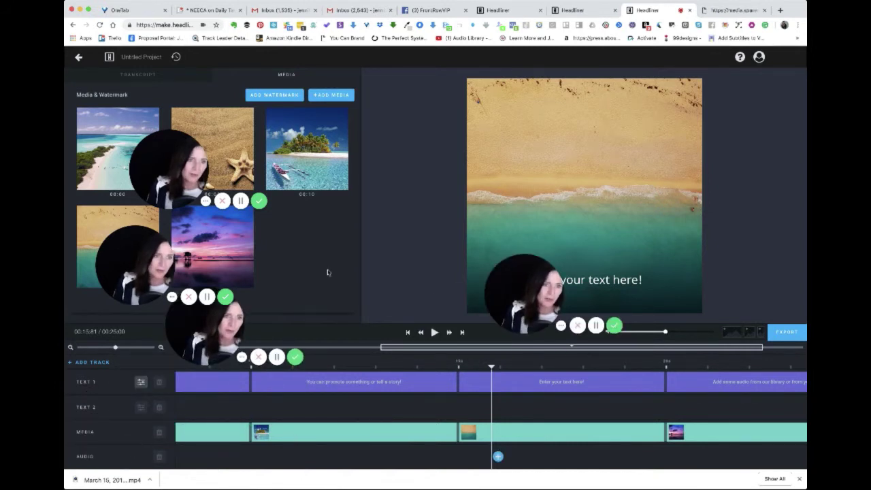
{"action": "left_click", "coordinate": [140, 74]}
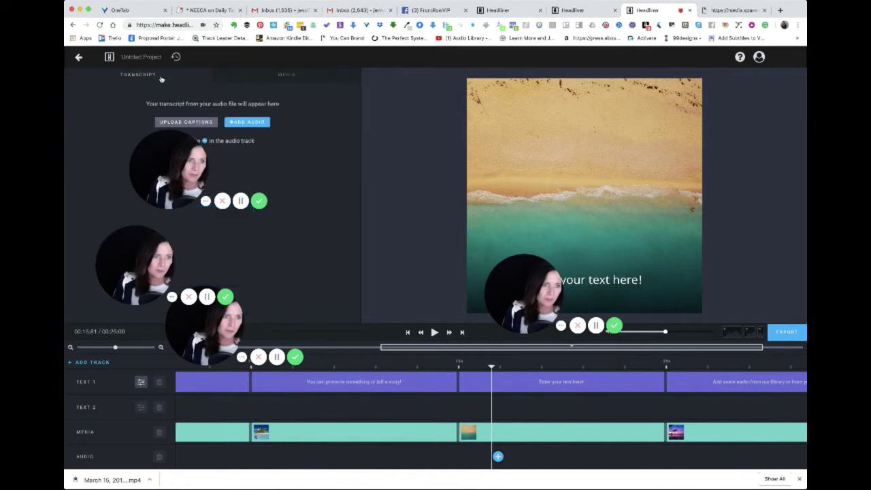
{"action": "left_click", "coordinate": [80, 58]}
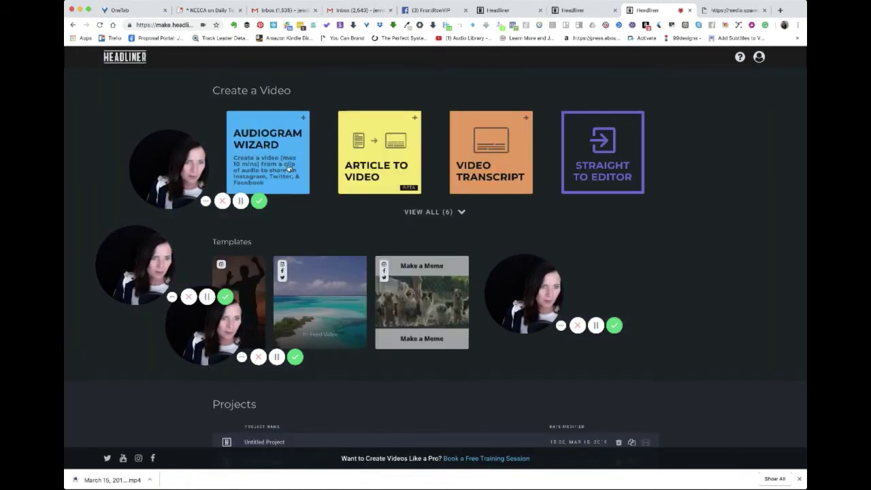
Peek at the Audiogram Wizard, then reopen the dog-meme Untitled Project and leave it
{"action": "left_click", "coordinate": [288, 168]}
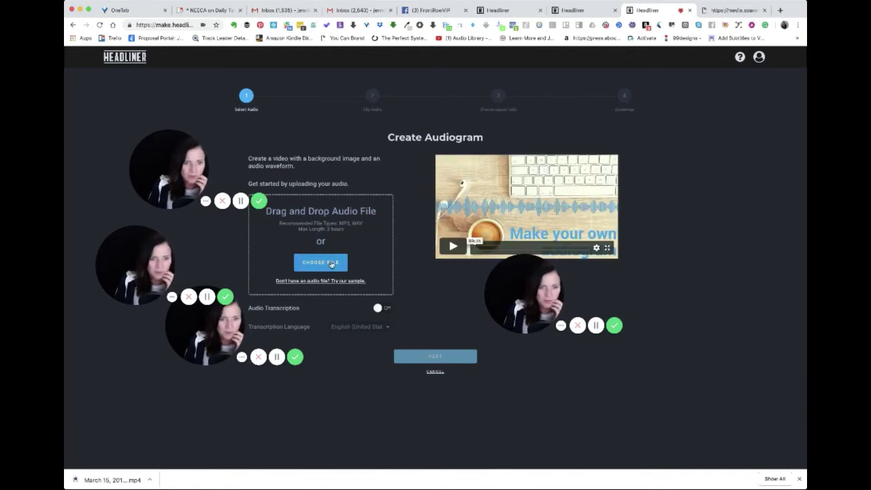
{"action": "left_click", "coordinate": [73, 25]}
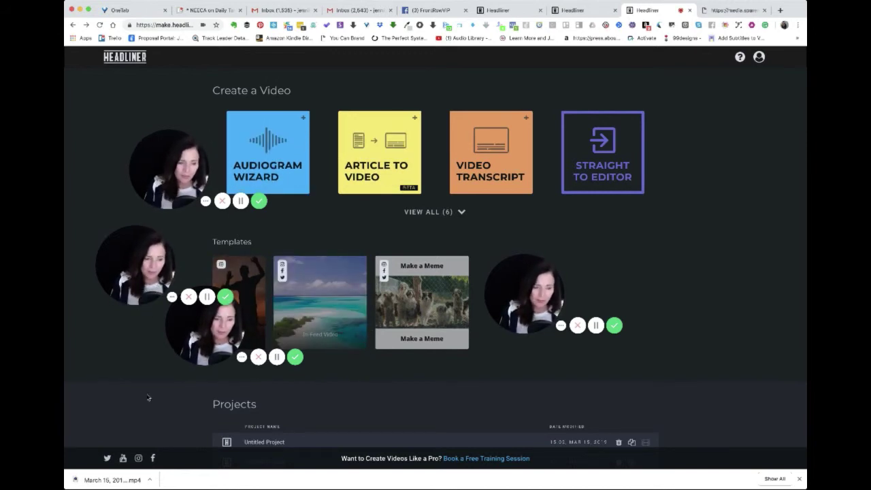
{"action": "scroll", "coordinate": [227, 417], "scroll_direction": "down", "scroll_amount": 2}
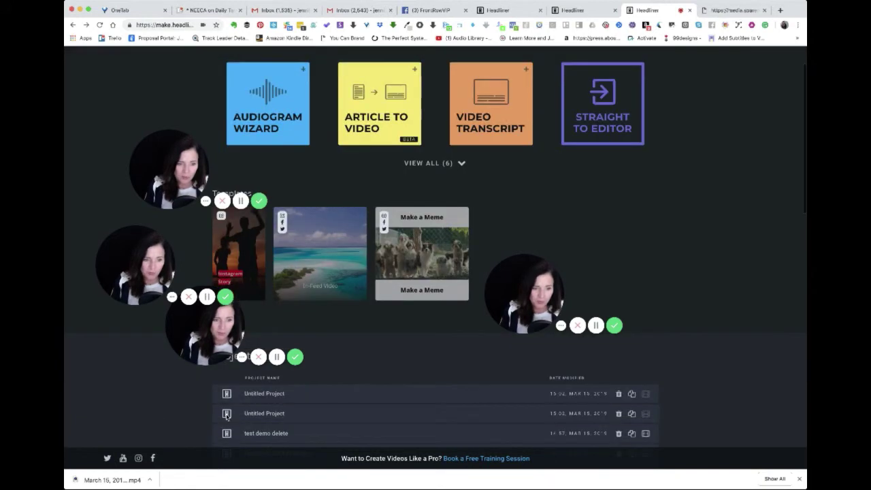
{"action": "left_click", "coordinate": [259, 411]}
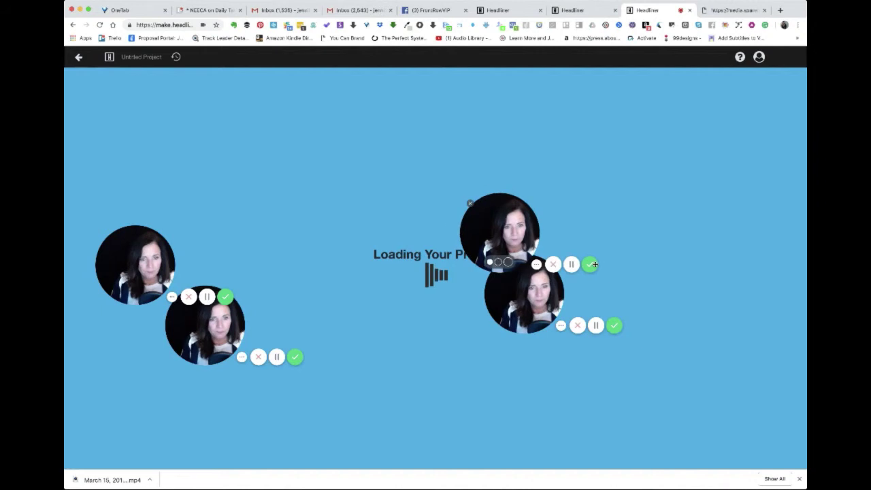
{"action": "left_click_drag", "start_coordinate": [595, 265], "coordinate": [625, 373]}
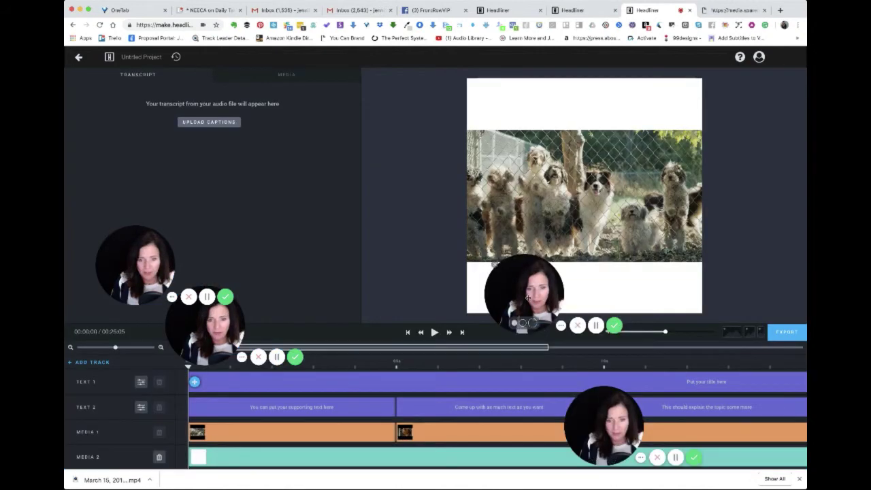
{"action": "left_click_drag", "start_coordinate": [541, 293], "coordinate": [79, 59]}
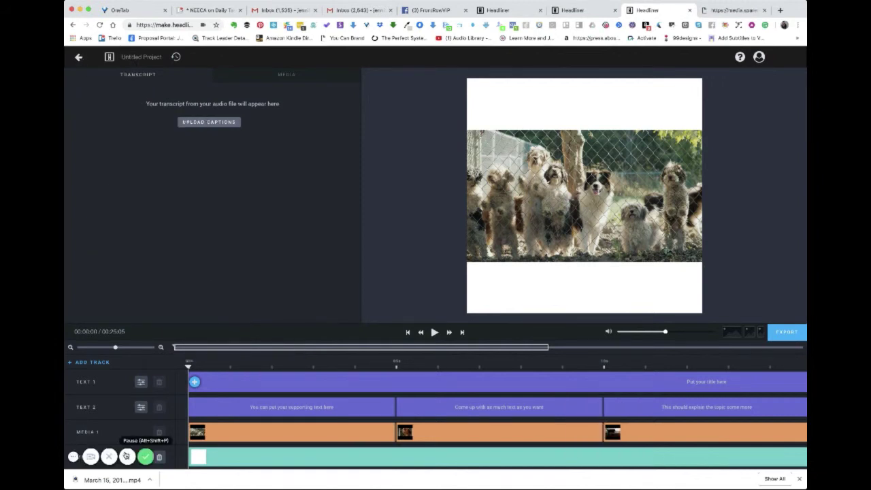
{"action": "left_click", "coordinate": [78, 57]}
Open the 'march 14' project from Projects and inspect its audio waveform properties
{"action": "left_click", "coordinate": [273, 151]}
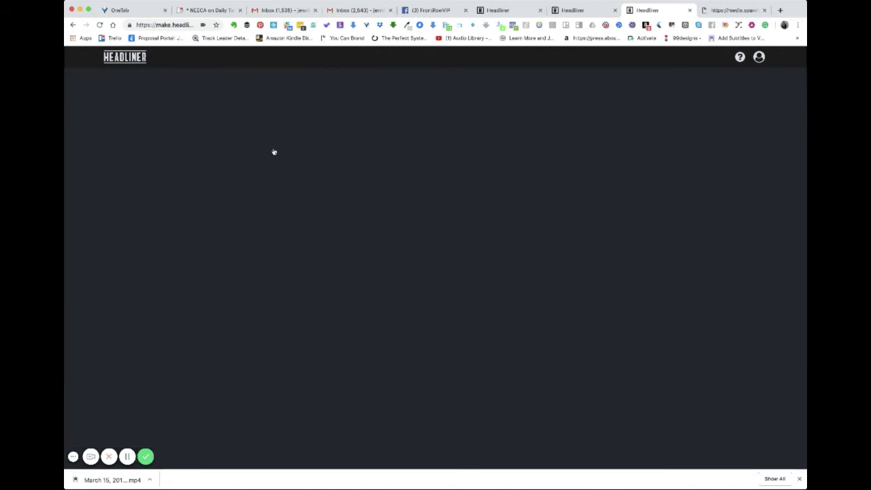
{"action": "left_click", "coordinate": [72, 25]}
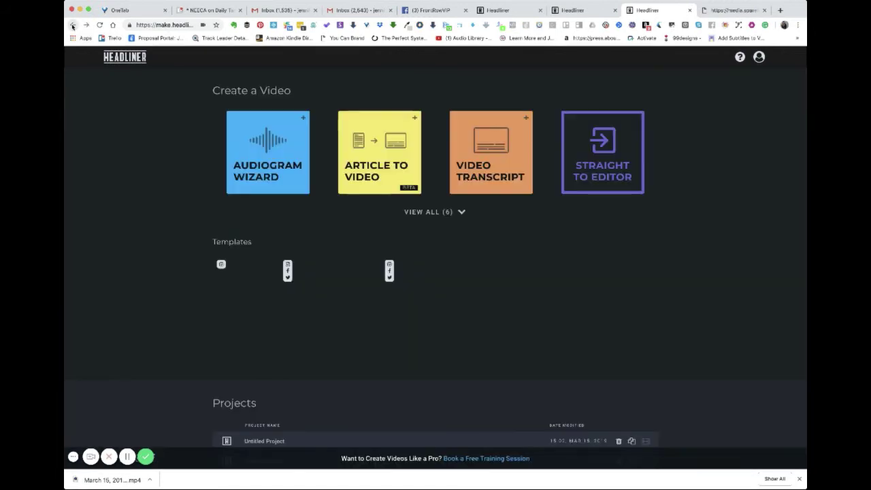
{"action": "scroll", "coordinate": [214, 282], "scroll_direction": "down", "scroll_amount": 3}
{"action": "scroll", "coordinate": [220, 284], "scroll_direction": "down", "scroll_amount": 2}
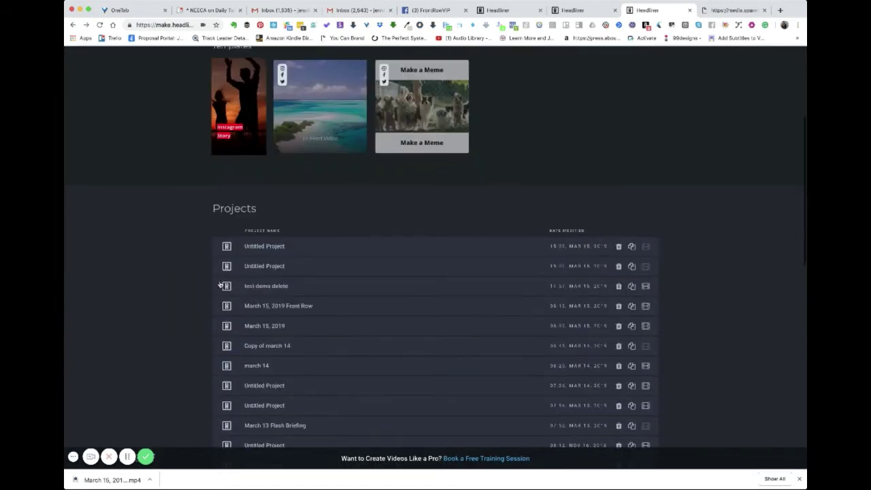
{"action": "left_click", "coordinate": [271, 366]}
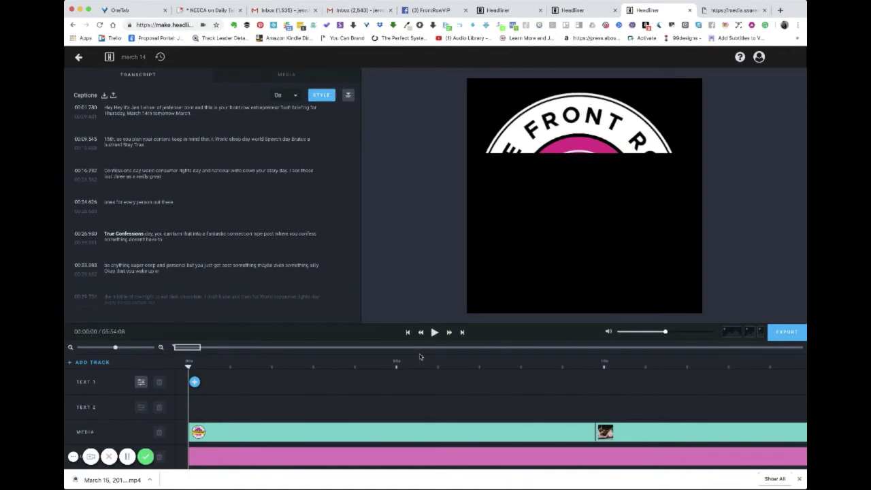
{"action": "left_click", "coordinate": [260, 456]}
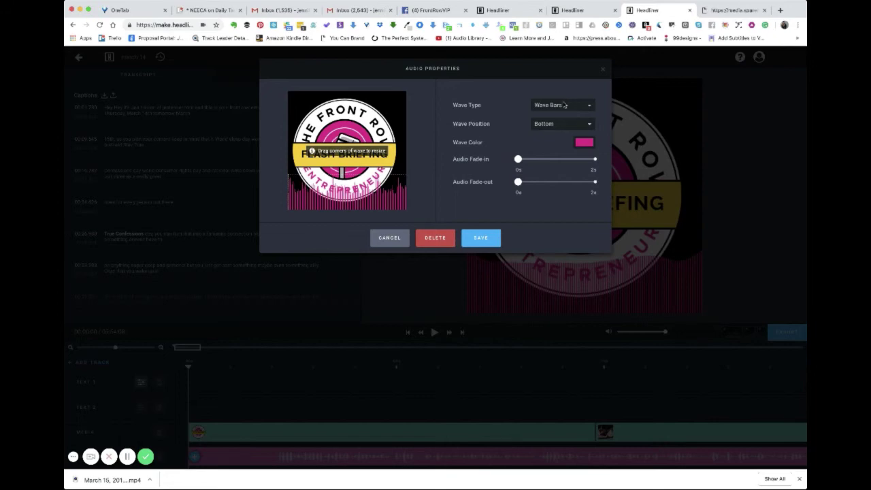
{"action": "left_click", "coordinate": [603, 72]}
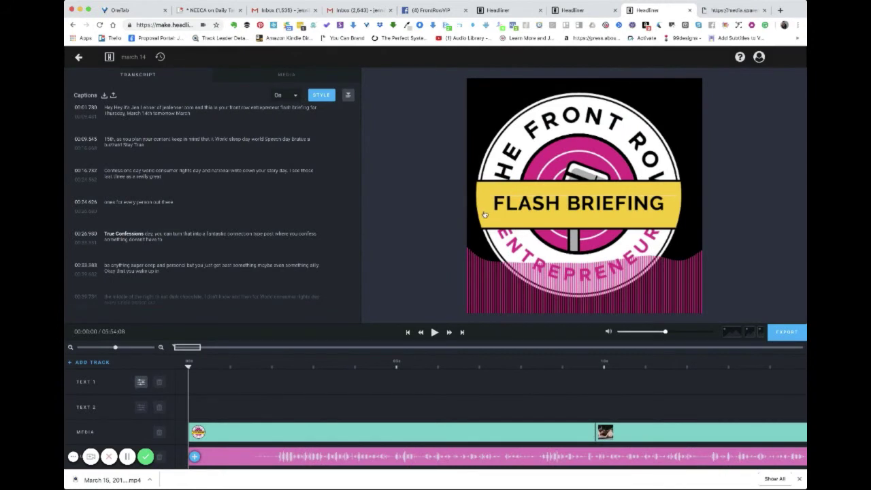